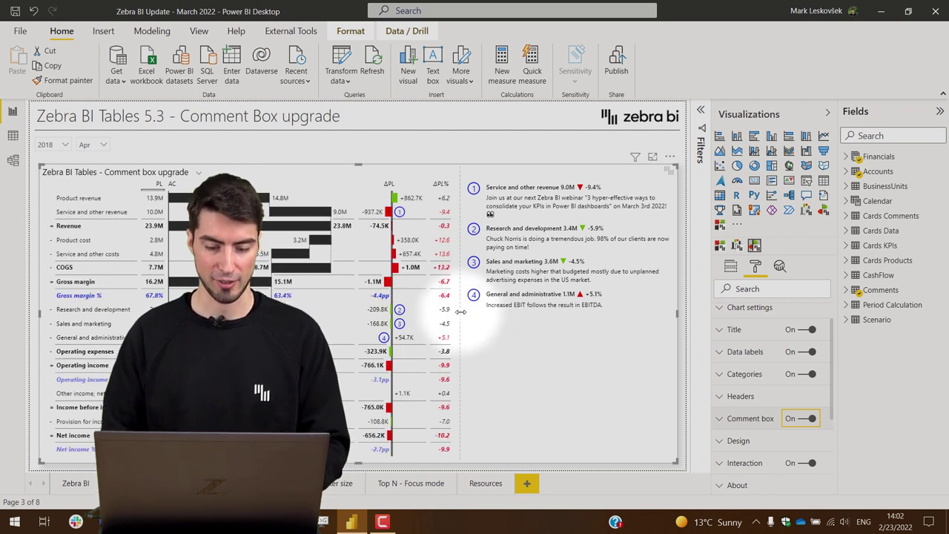
Drag the comment box divider to widen the comments column beside the variance table
drag(460, 311, 526, 324)
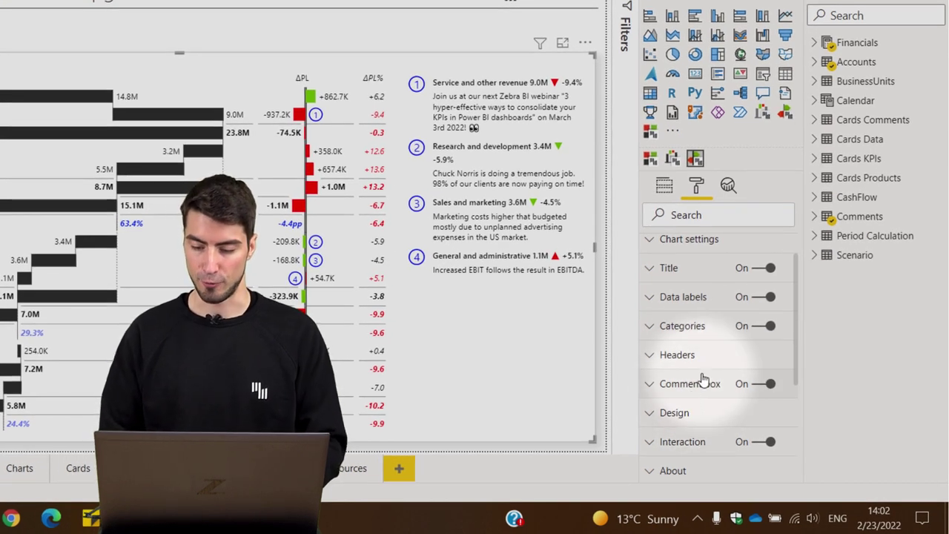
Set comment titles to 'Title, value, variances' after trying Off and 'Title, value'
click(703, 383)
scroll(727, 391, down, 1)
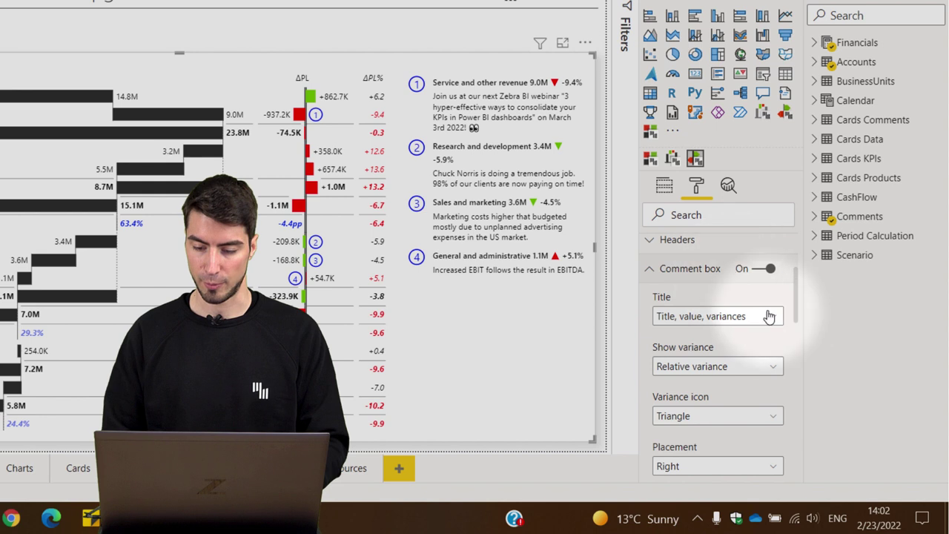
scroll(742, 341, down, 2)
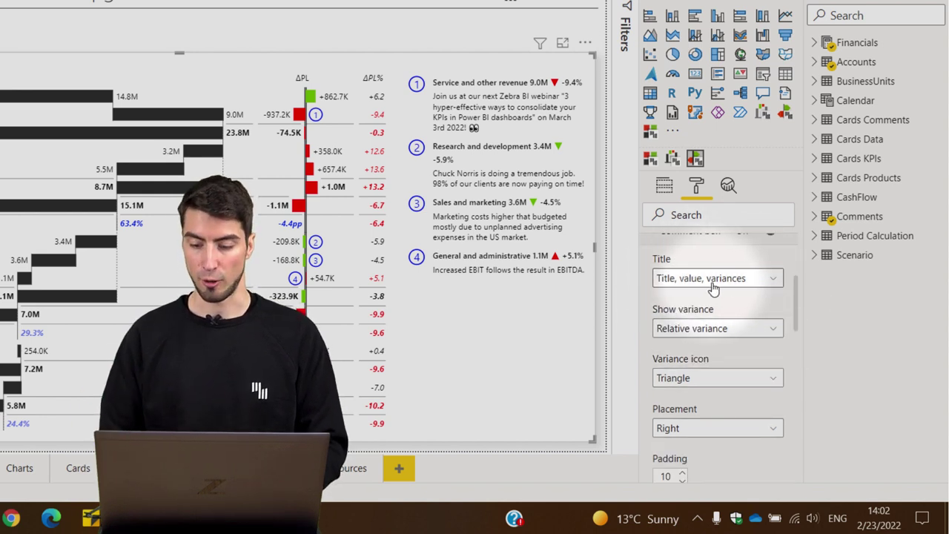
click(712, 285)
click(681, 295)
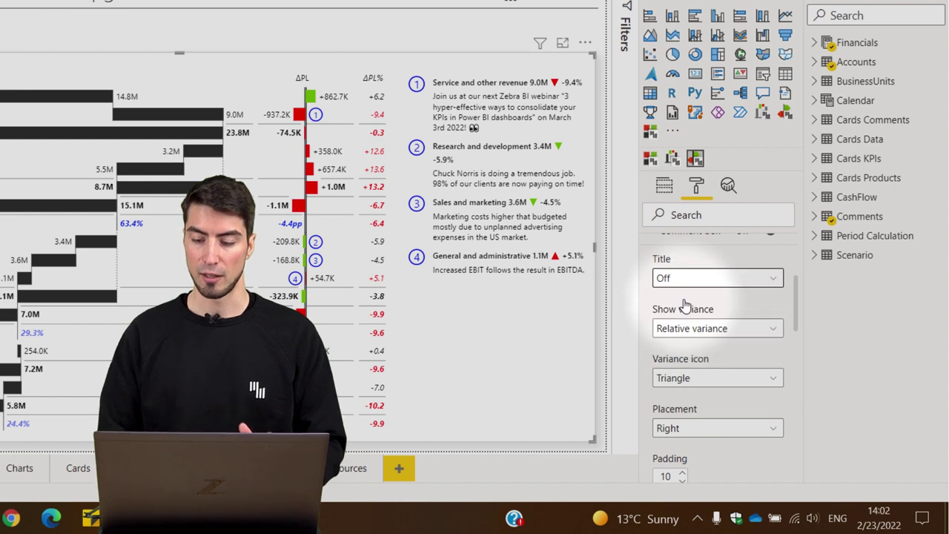
click(693, 278)
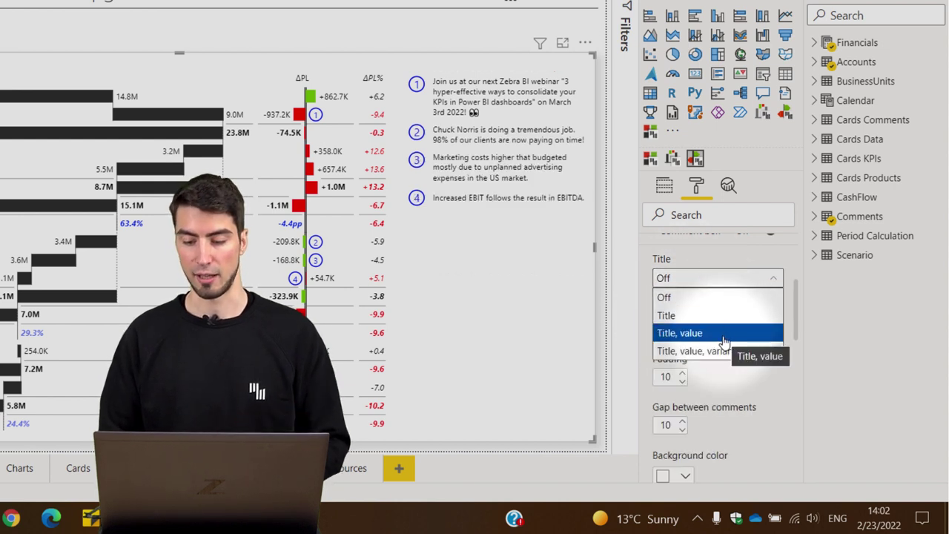
click(712, 333)
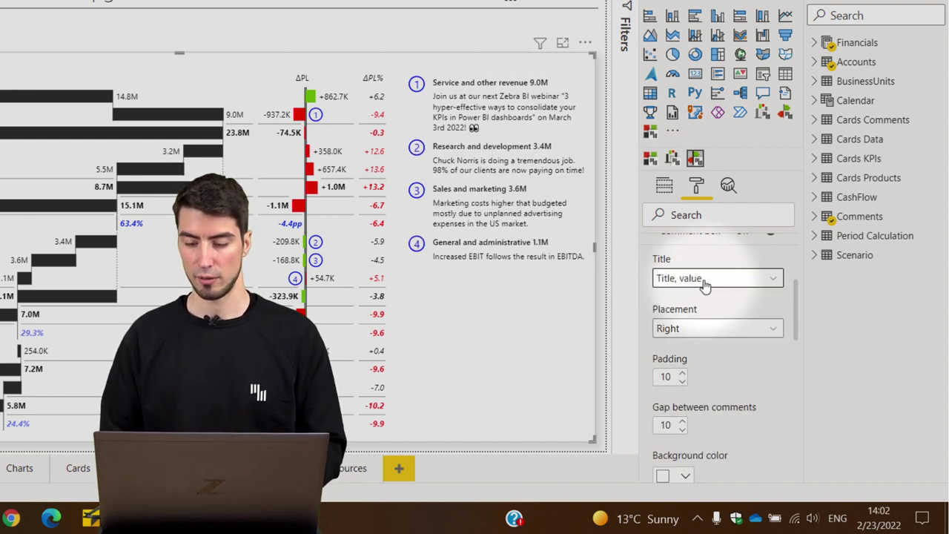
click(705, 280)
click(731, 352)
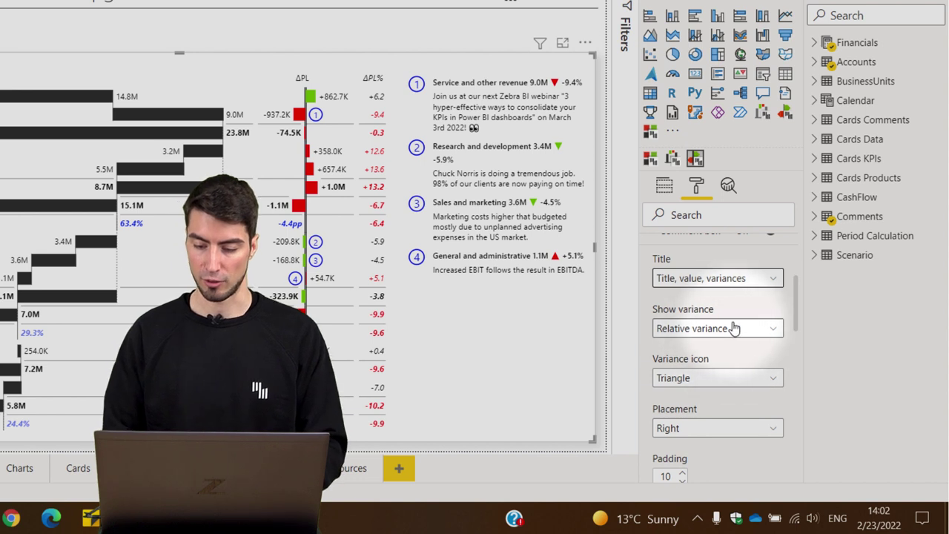
Set Show variance to Absolute variance, after trying Absolute and relative variance
click(721, 328)
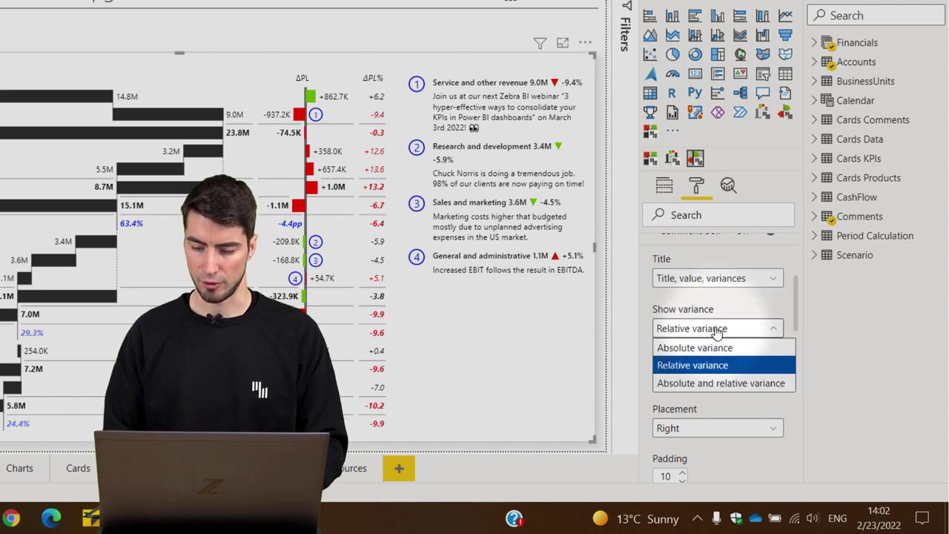
click(746, 384)
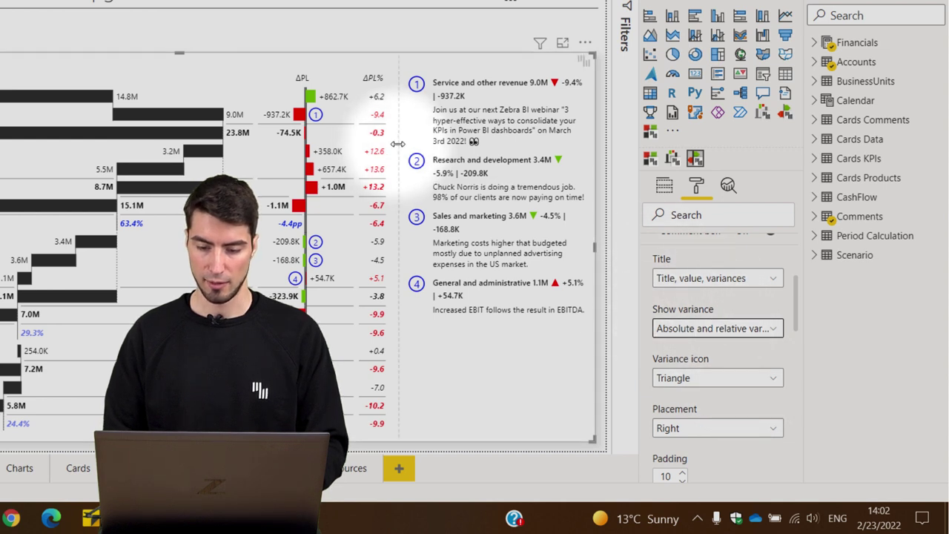
click(758, 334)
click(720, 348)
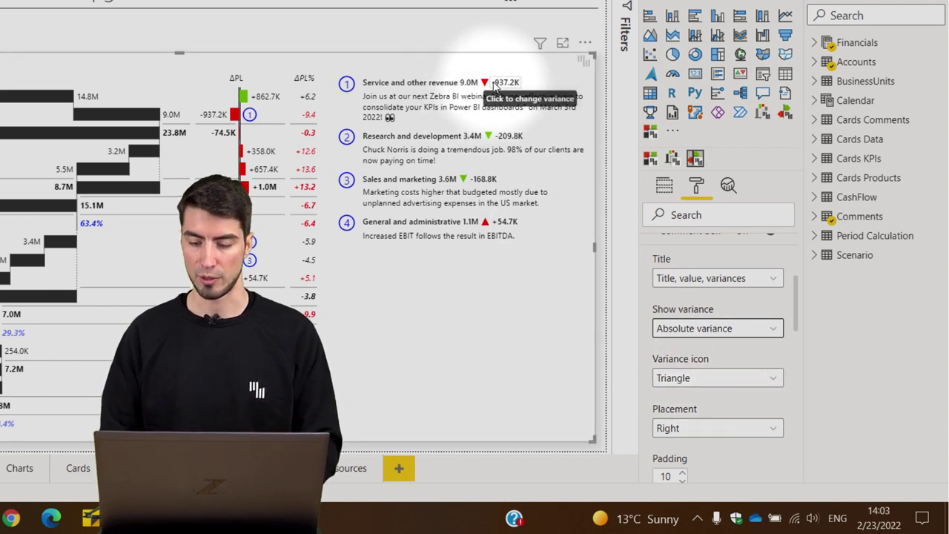
Set the variance icon to Circle with arrow, after trying plain circles
click(689, 378)
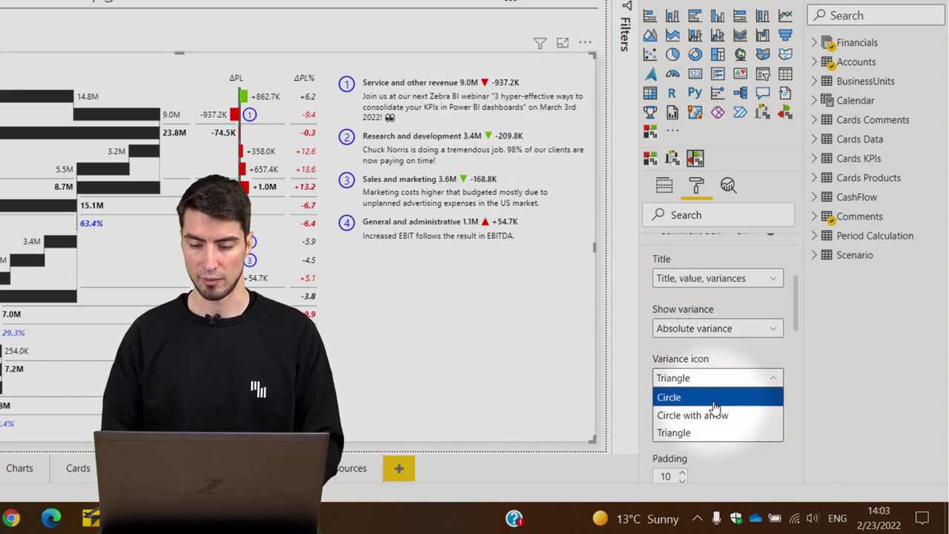
click(713, 400)
click(697, 378)
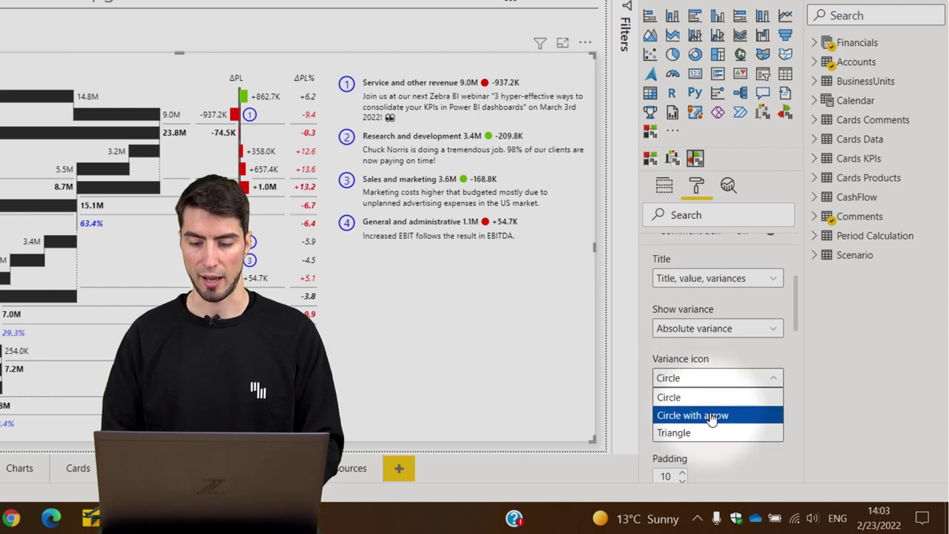
click(708, 415)
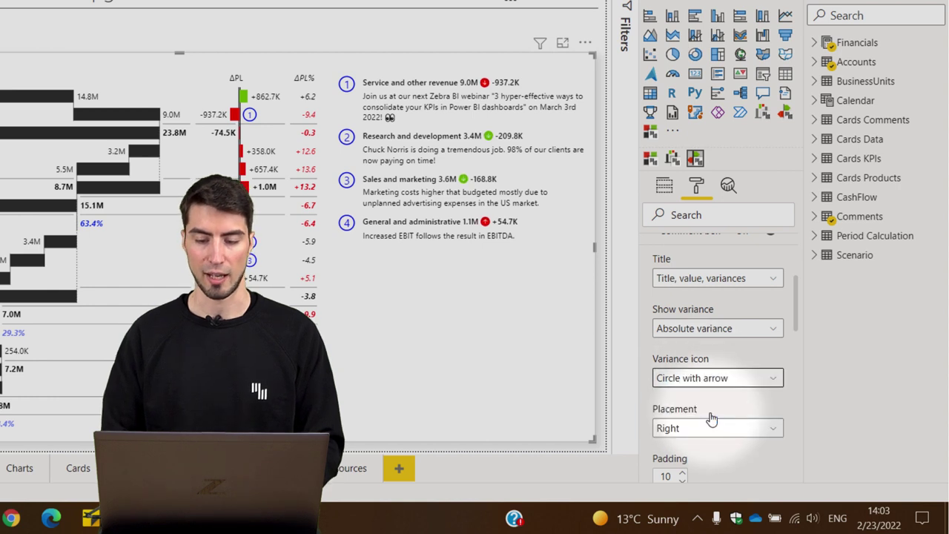
Cycle the first comment title's variance to relative and its icon back to circle with arrow
click(510, 86)
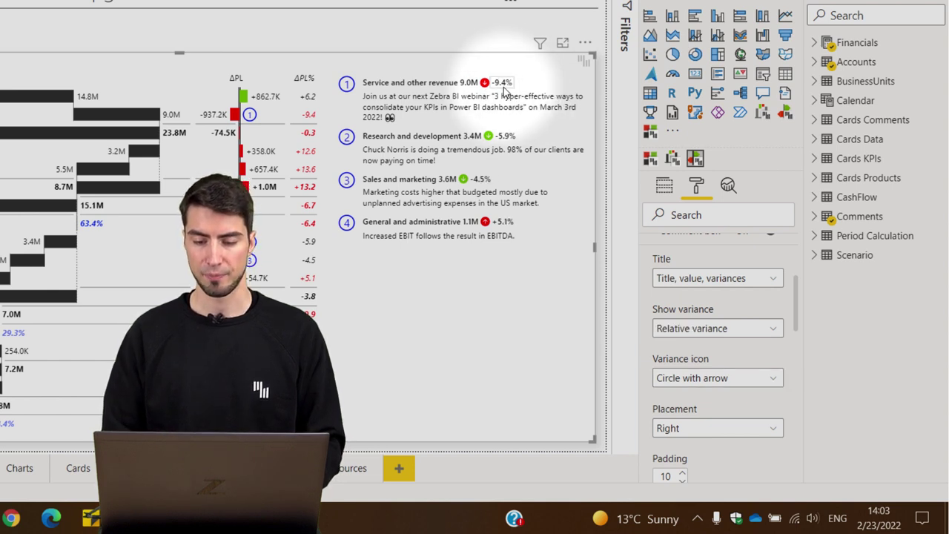
click(497, 84)
click(494, 86)
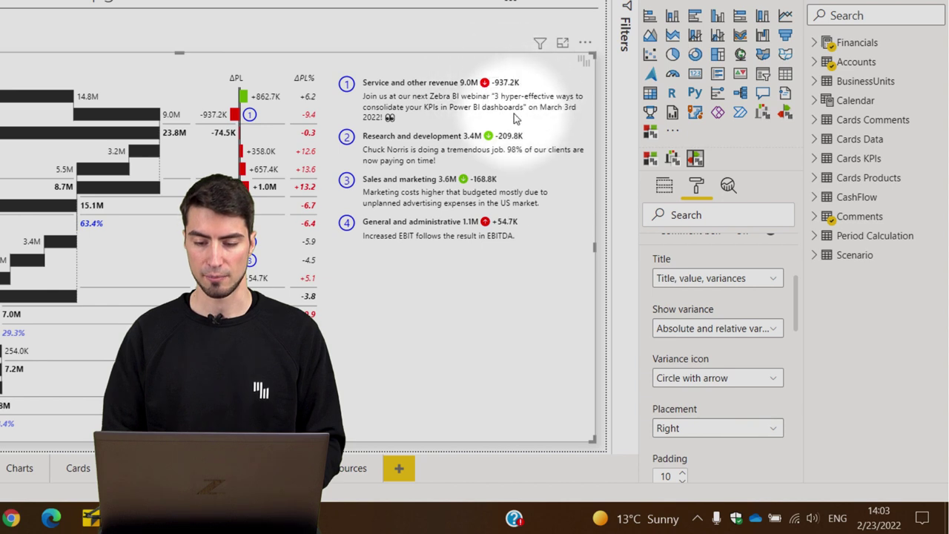
click(496, 86)
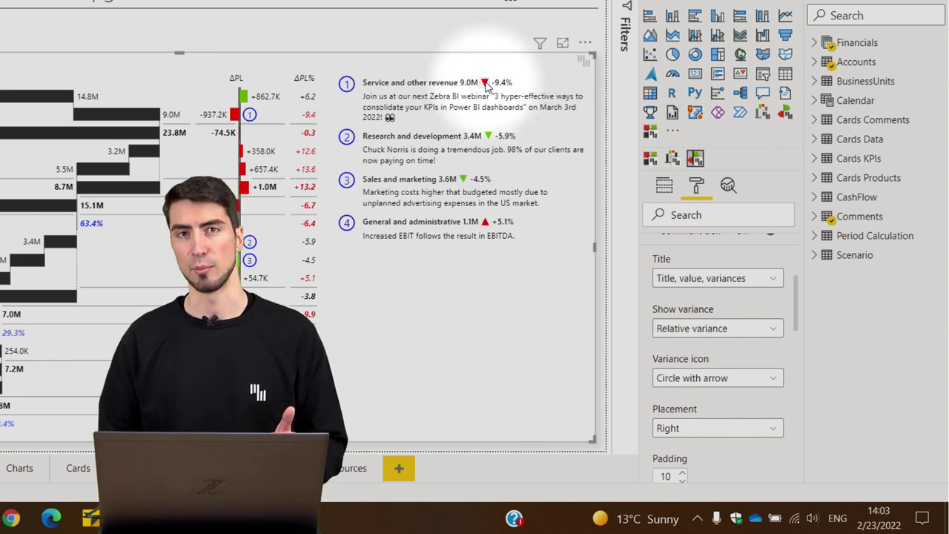
click(485, 84)
click(484, 84)
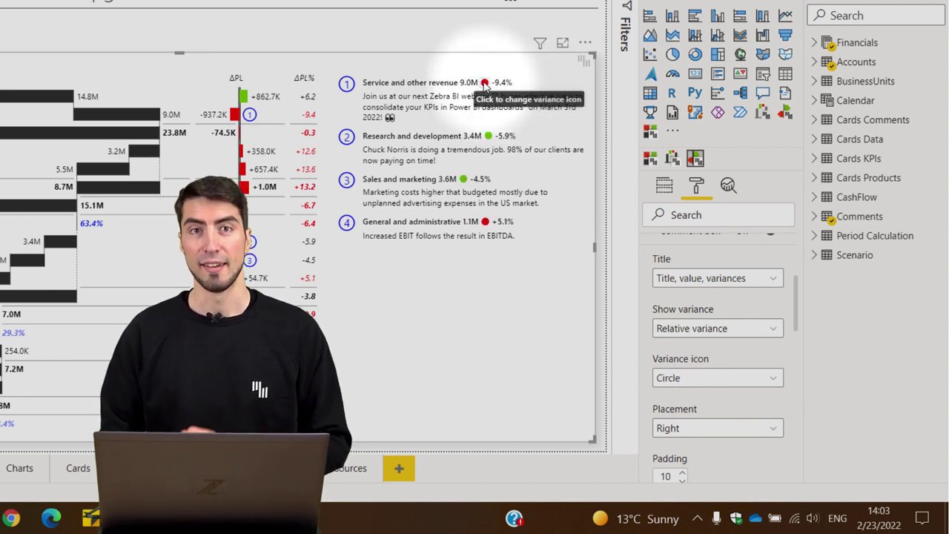
click(484, 84)
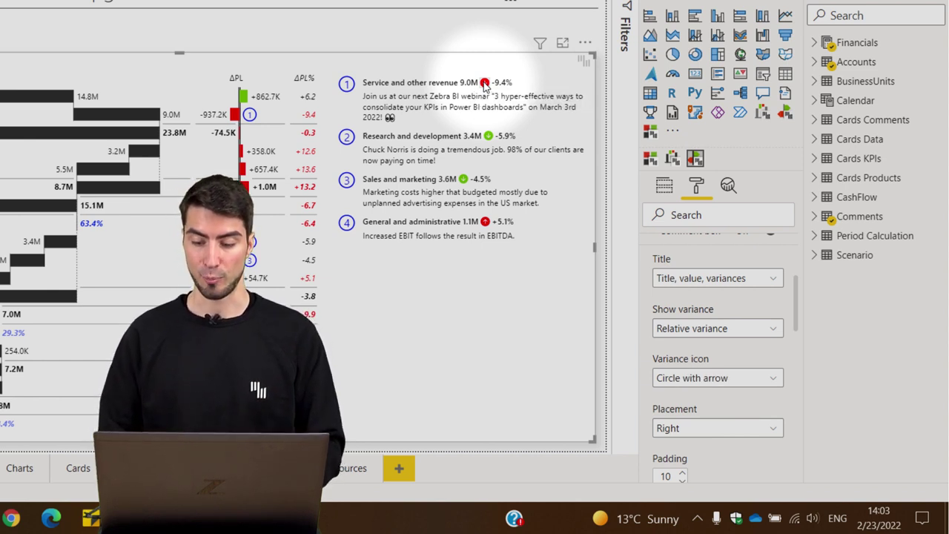
Clear the row selection and set comment box Placement to Above, after trying Left
click(261, 96)
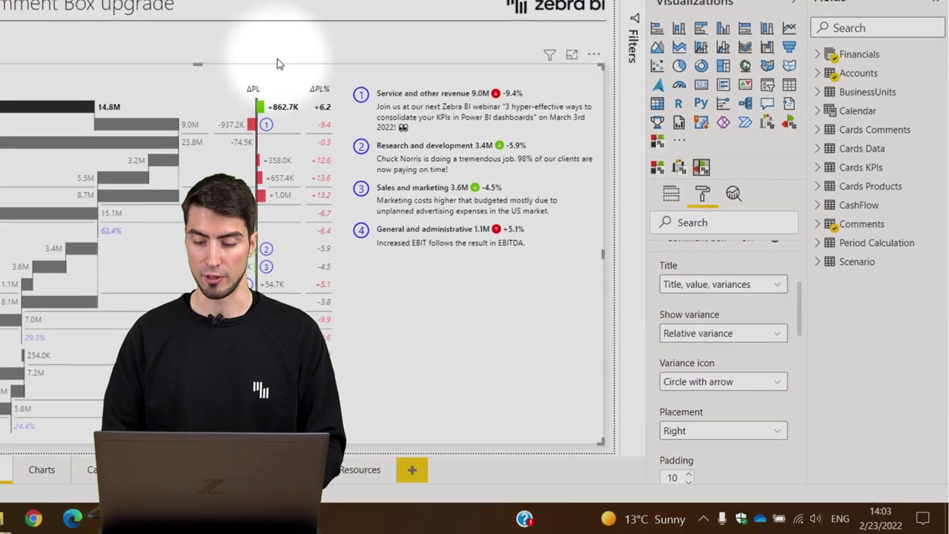
click(278, 59)
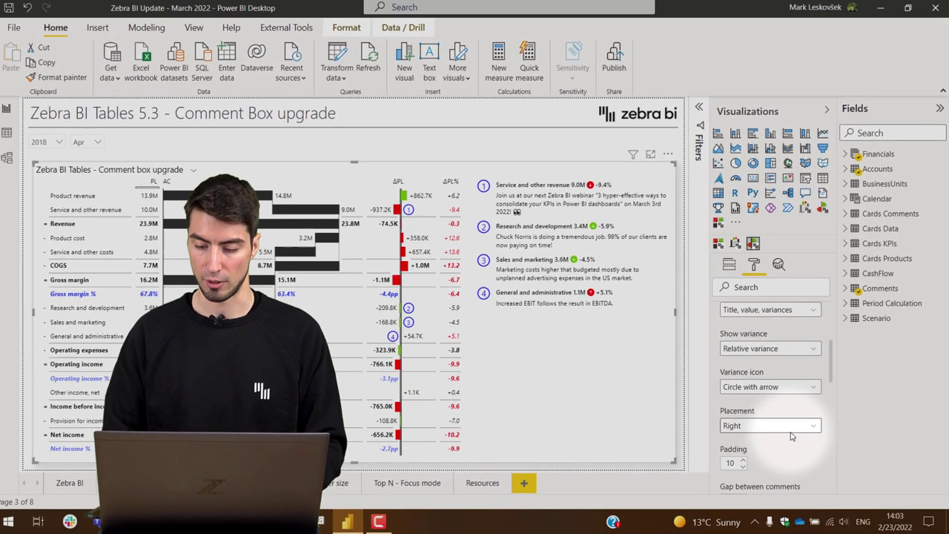
click(772, 426)
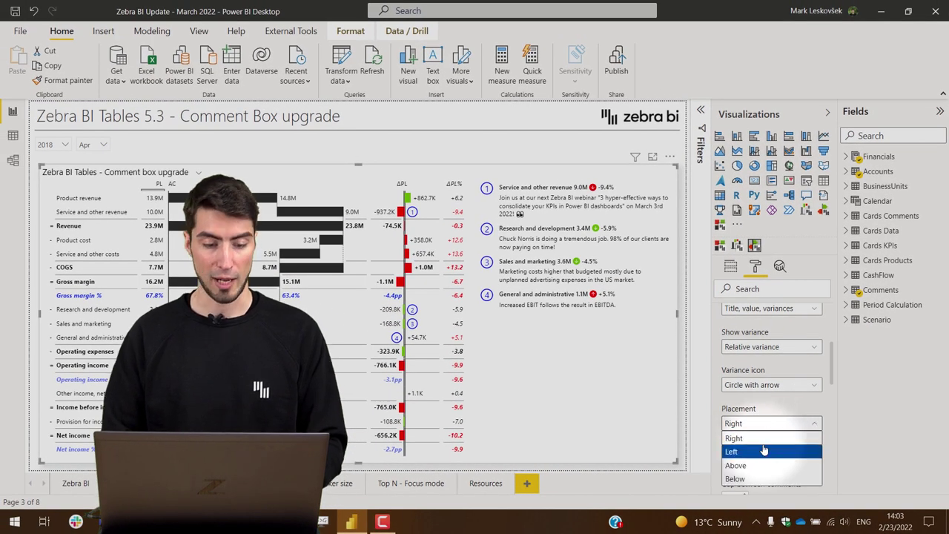
click(764, 450)
click(760, 424)
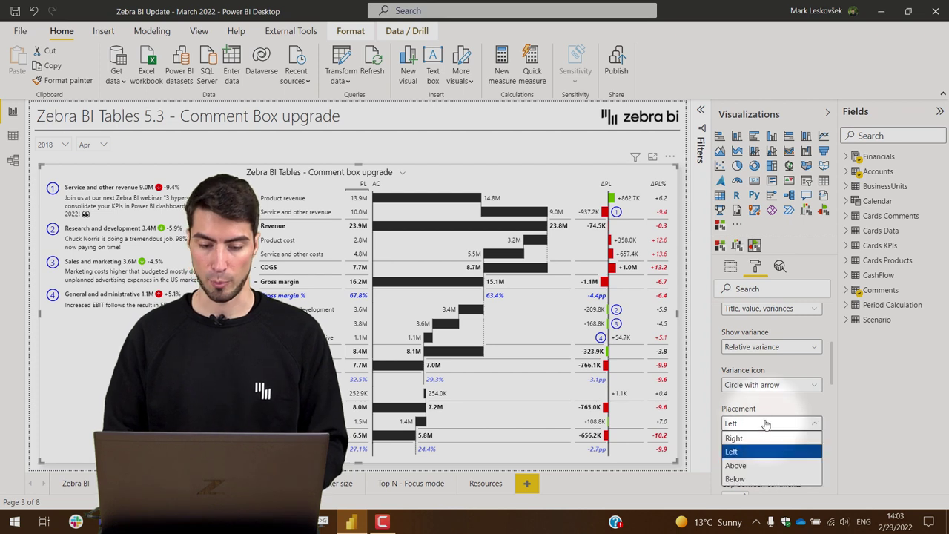
click(760, 467)
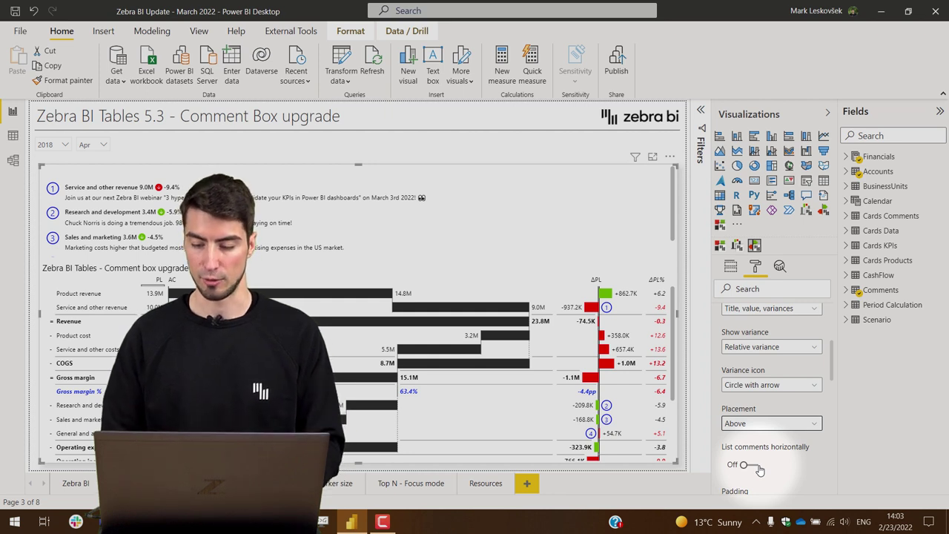
Turn on List comments horizontally, with padding 5 and a gap of 30 between comments
scroll(750, 448, down, 2)
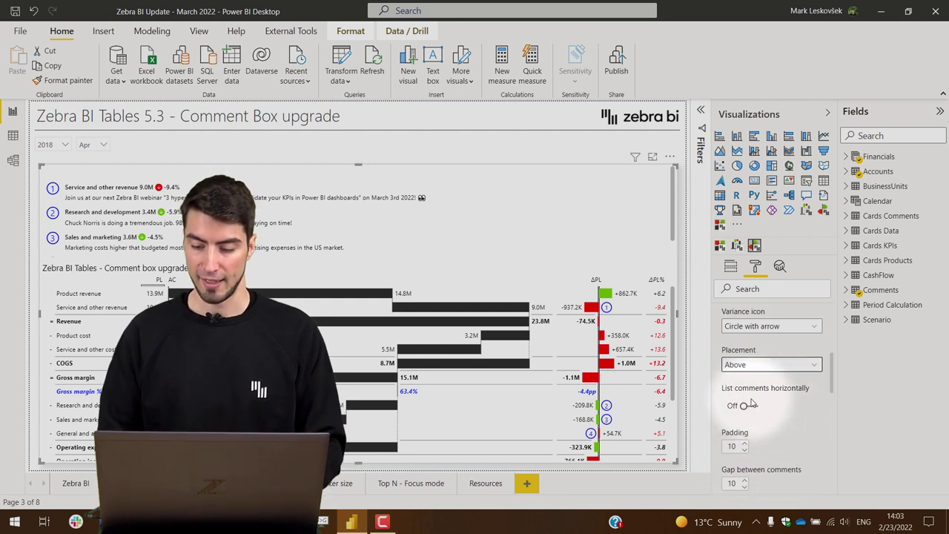
click(746, 406)
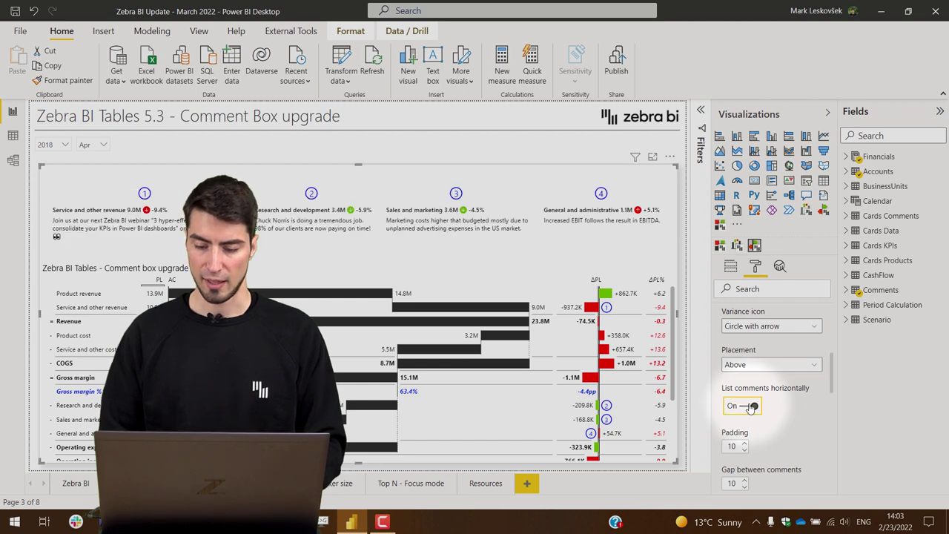
scroll(771, 400, down, 3)
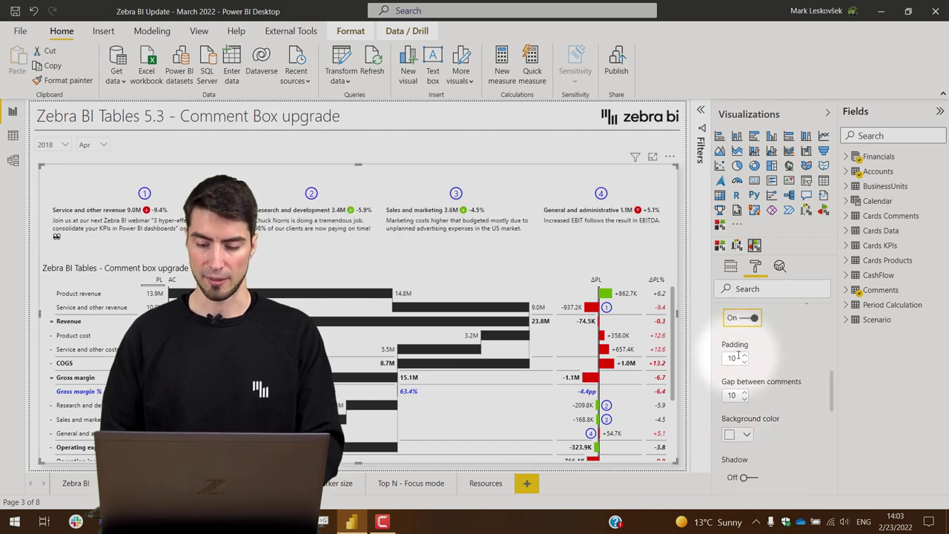
double_click(732, 358)
text(5)
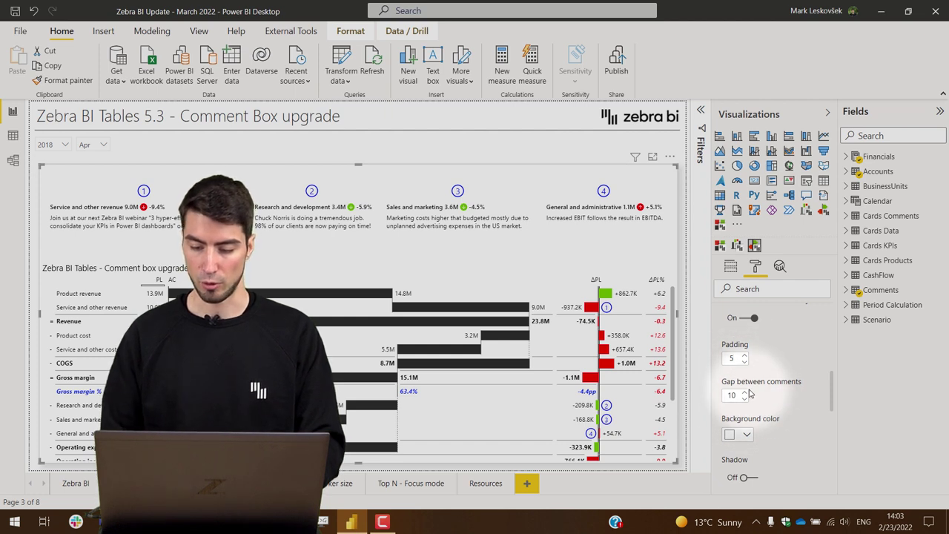
double_click(732, 395)
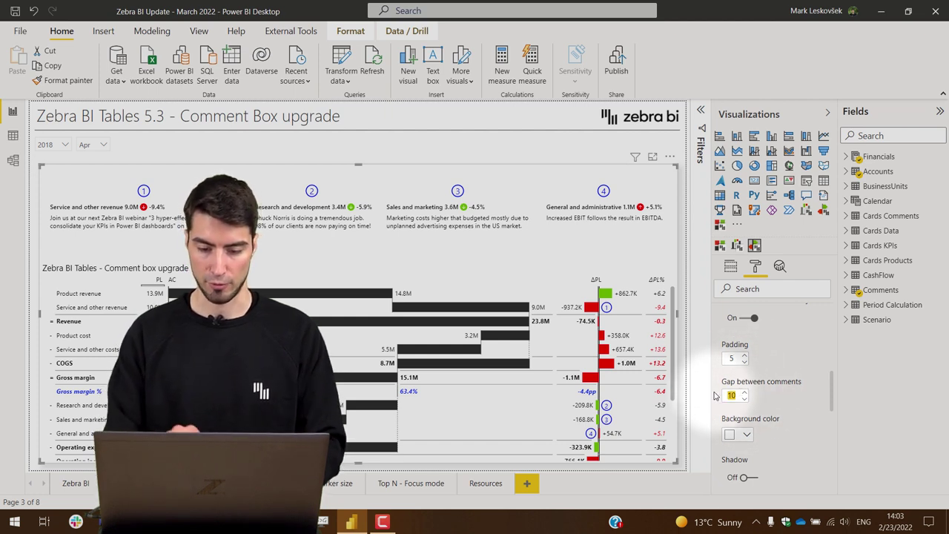
text(30)
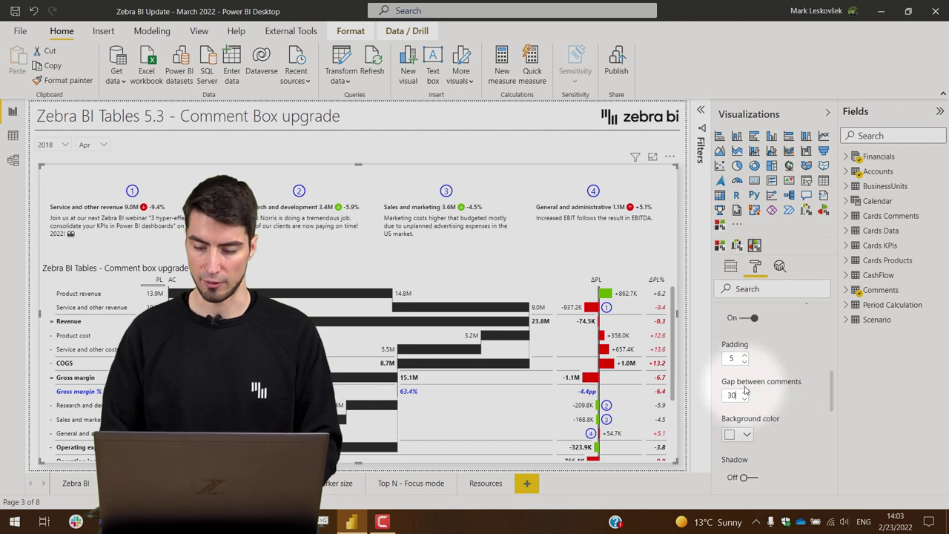
scroll(794, 370, down, 2)
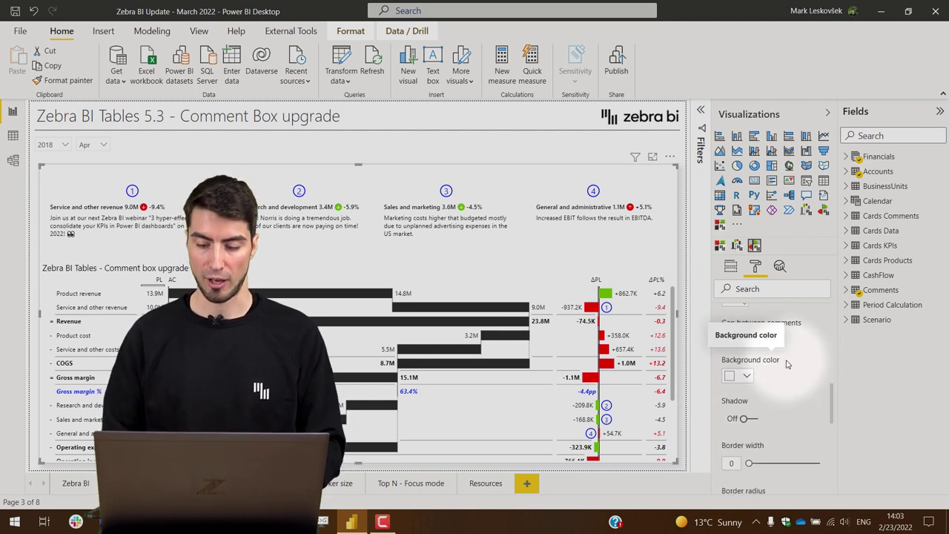
Give the comment cards border width 3 and radius 15 with shadow off, then go to the next page
click(750, 420)
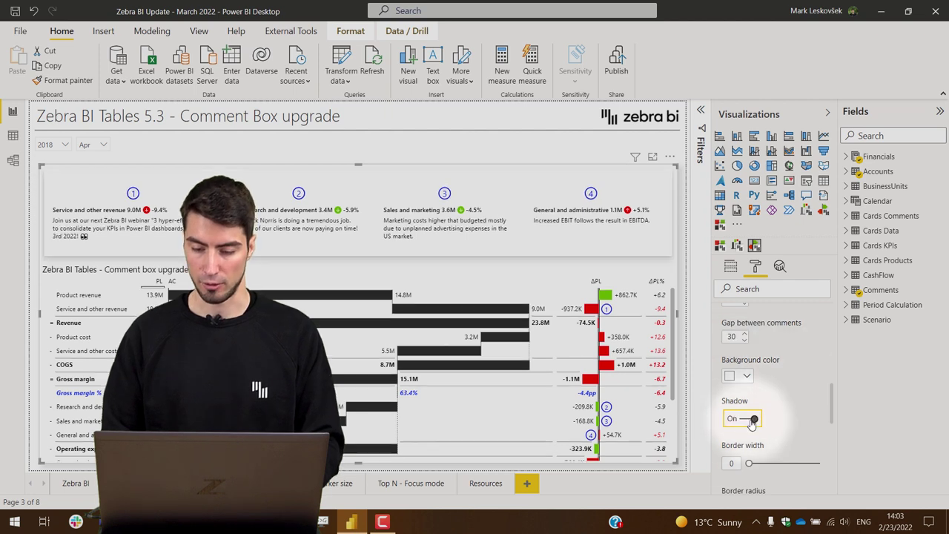
click(751, 420)
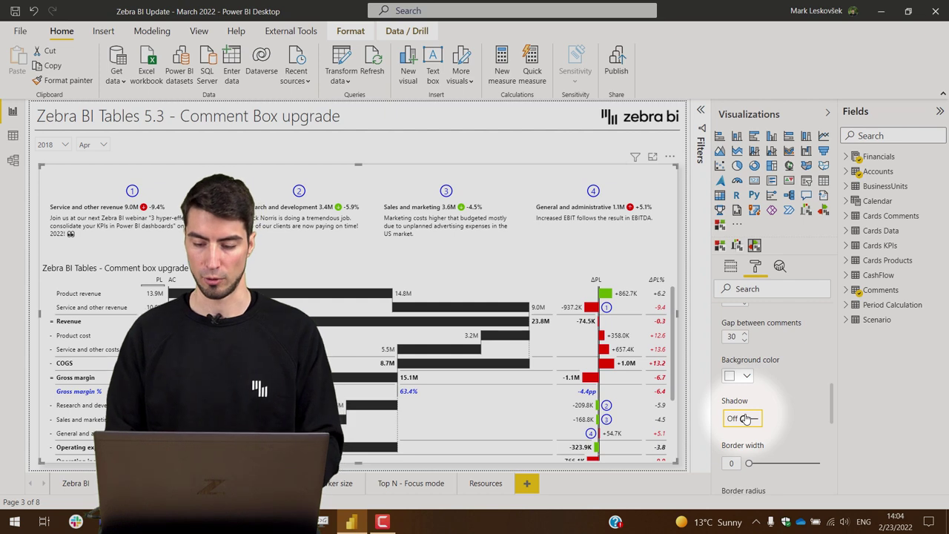
scroll(763, 404, down, 3)
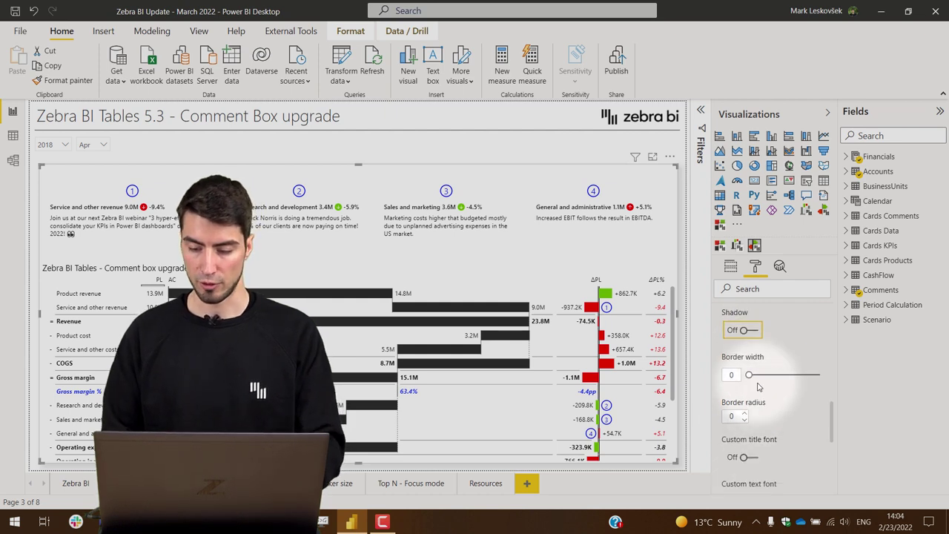
drag(749, 374, 760, 379)
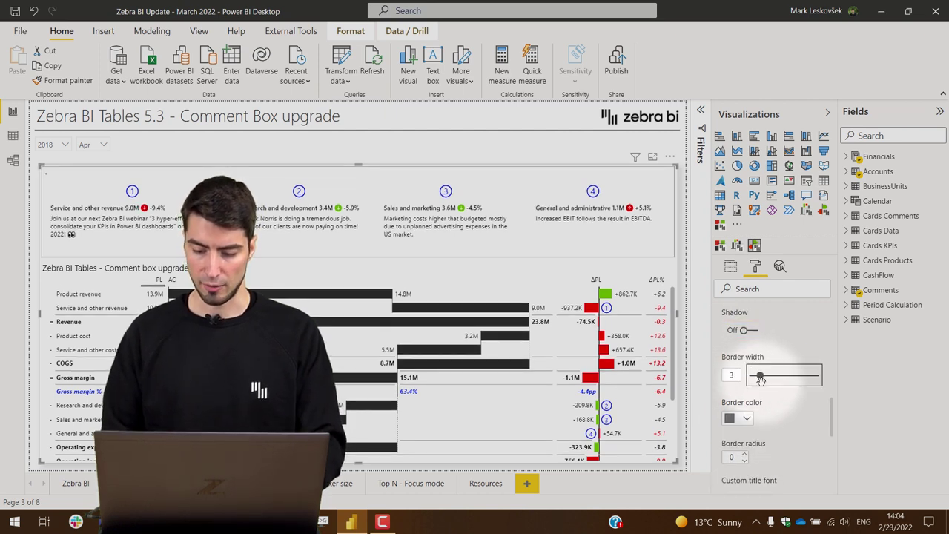
double_click(733, 456)
text(15)
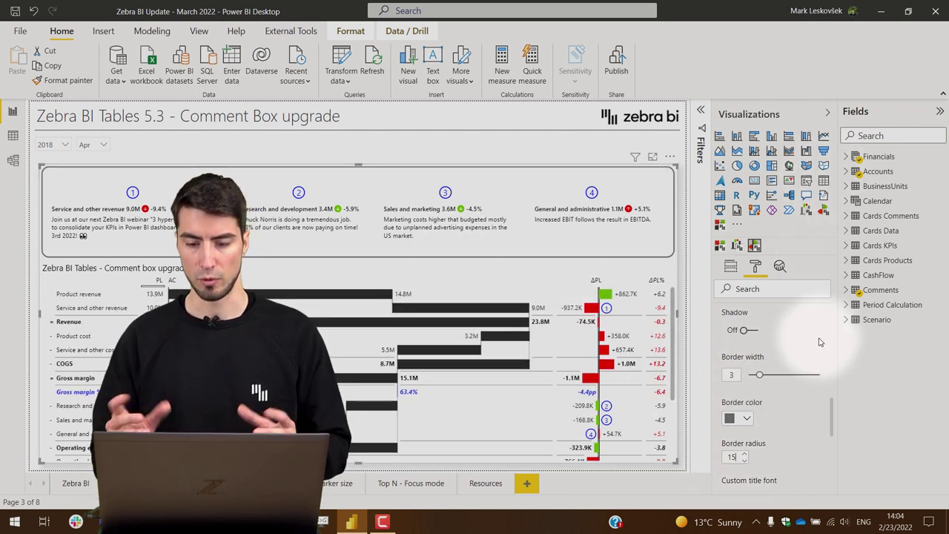
scroll(811, 326, down, 4)
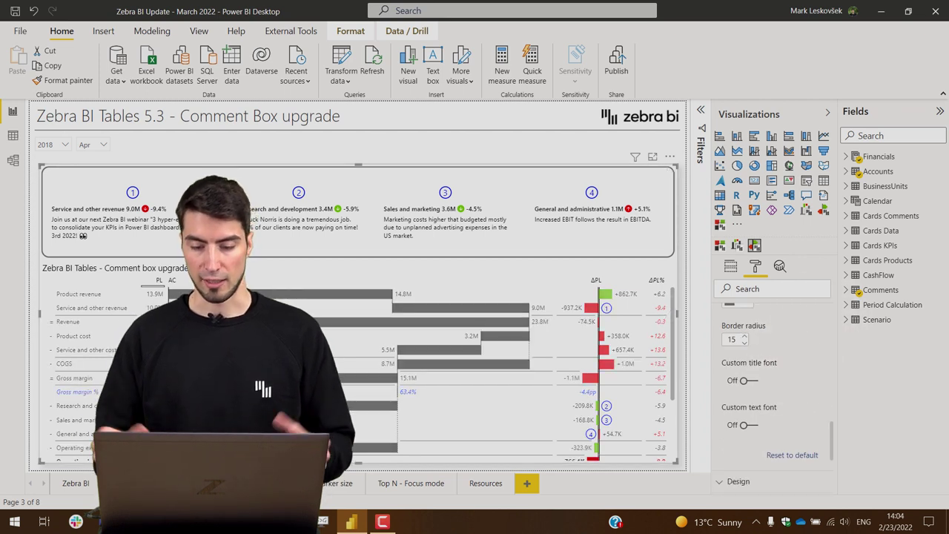
key(ctrl+Page_Down)
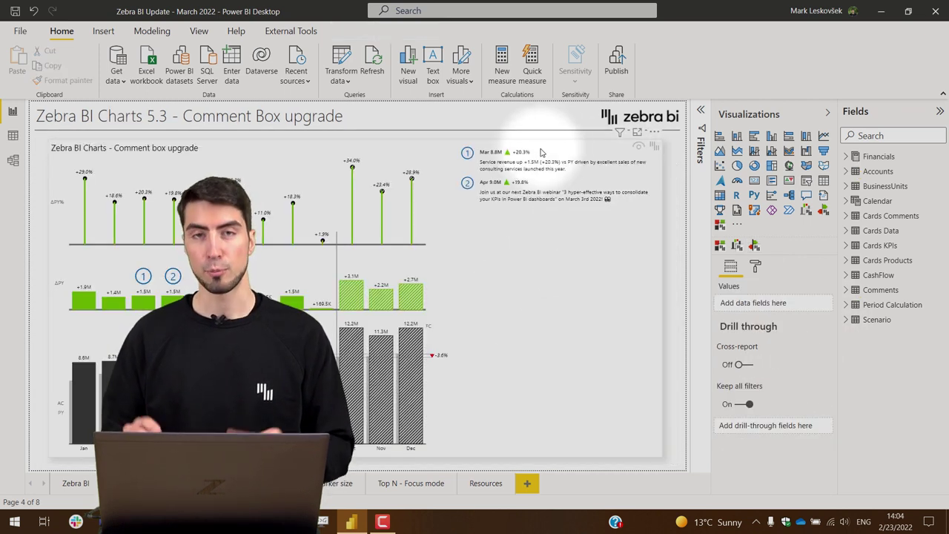
Select the Zebra BI Charts visual and expand its comment box formatting settings
click(551, 150)
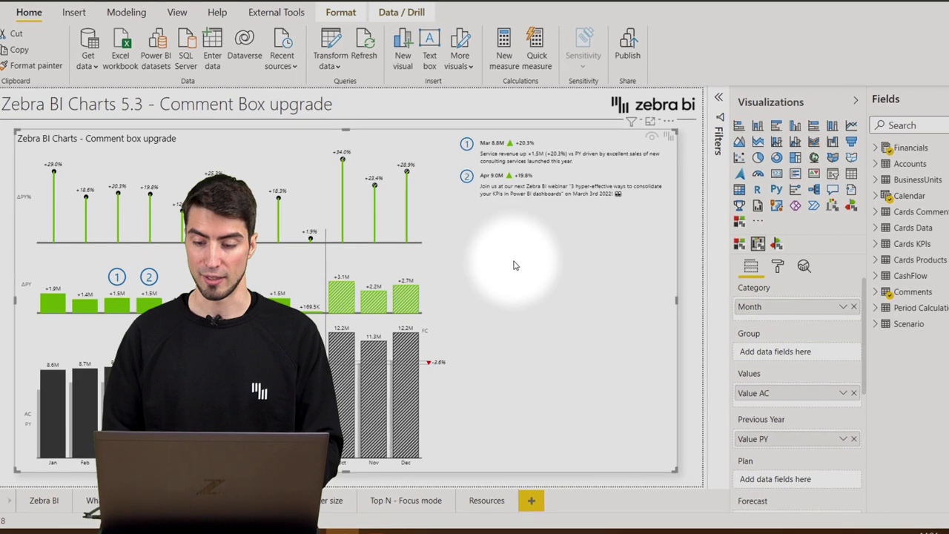
click(777, 266)
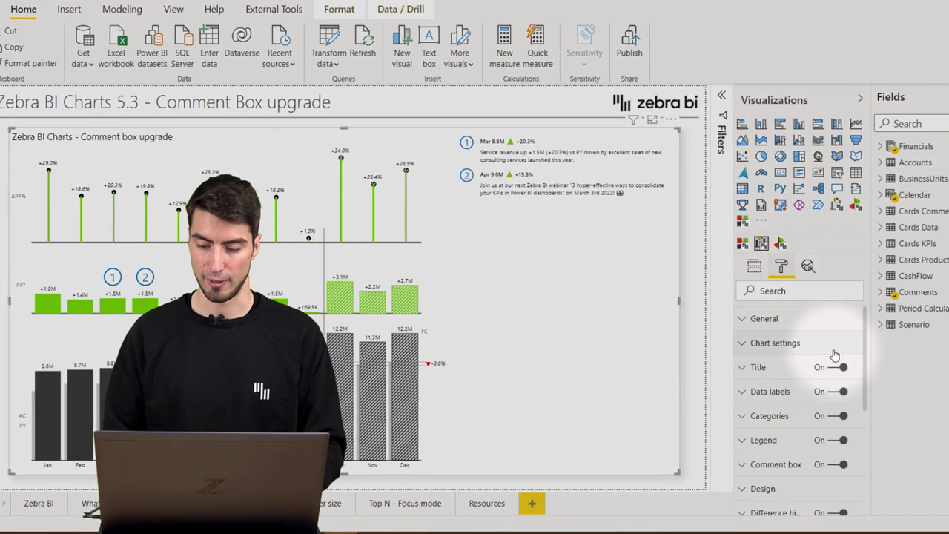
scroll(835, 356, down, 2)
click(788, 405)
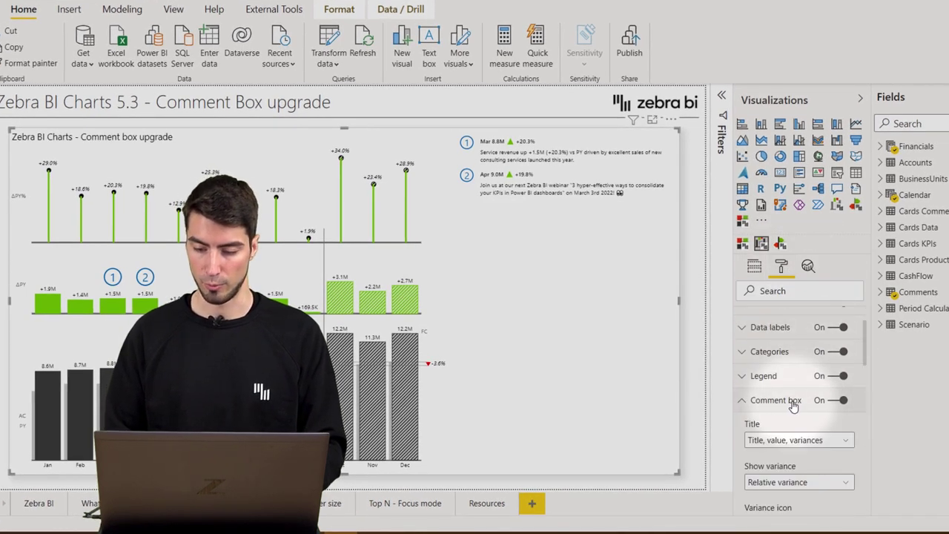
scroll(796, 398, down, 5)
scroll(807, 406, down, 1)
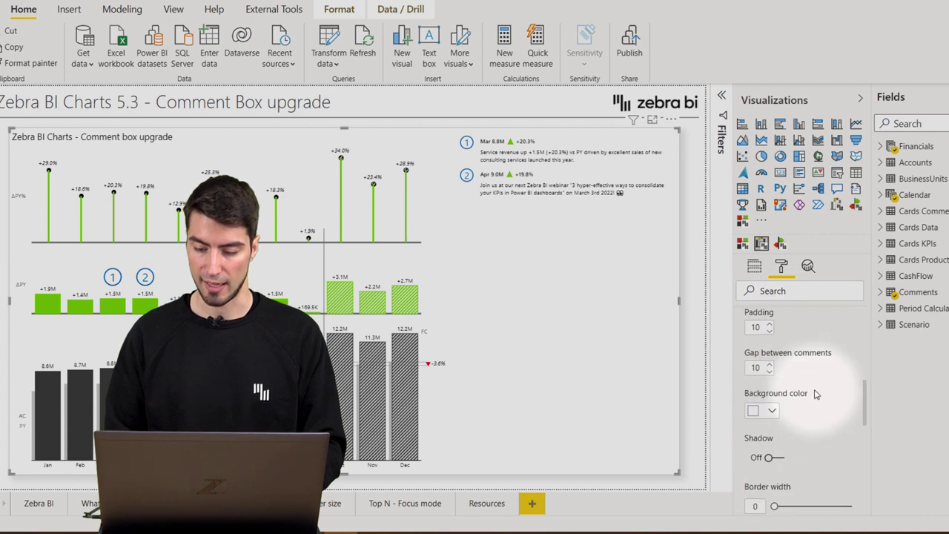
scroll(818, 399, down, 2)
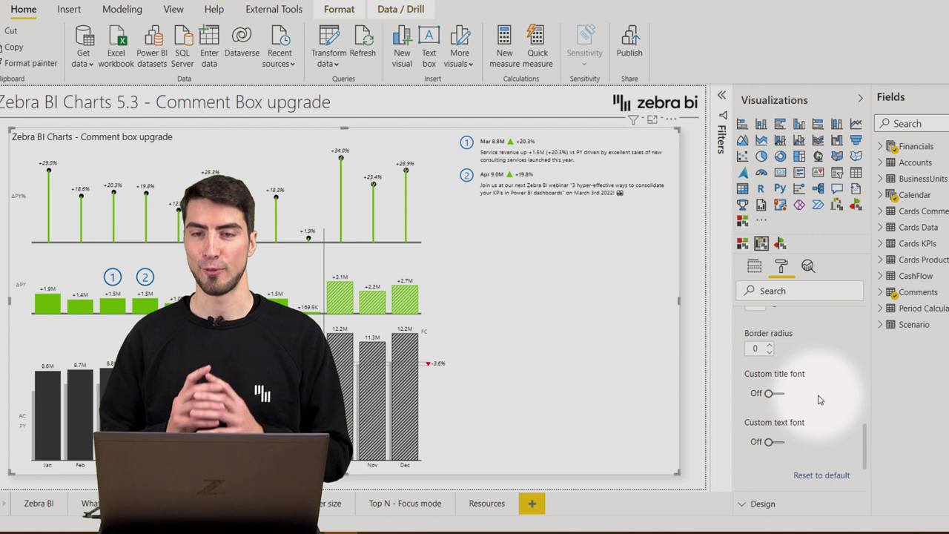
Enable custom fonts for comment titles and text, and set the title font to Calibri
click(771, 394)
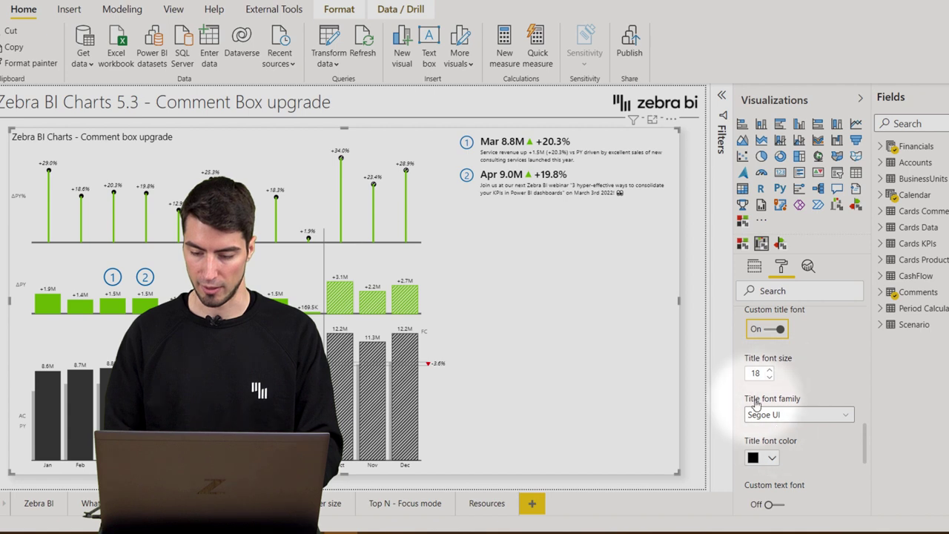
scroll(781, 467, down, 1)
click(777, 473)
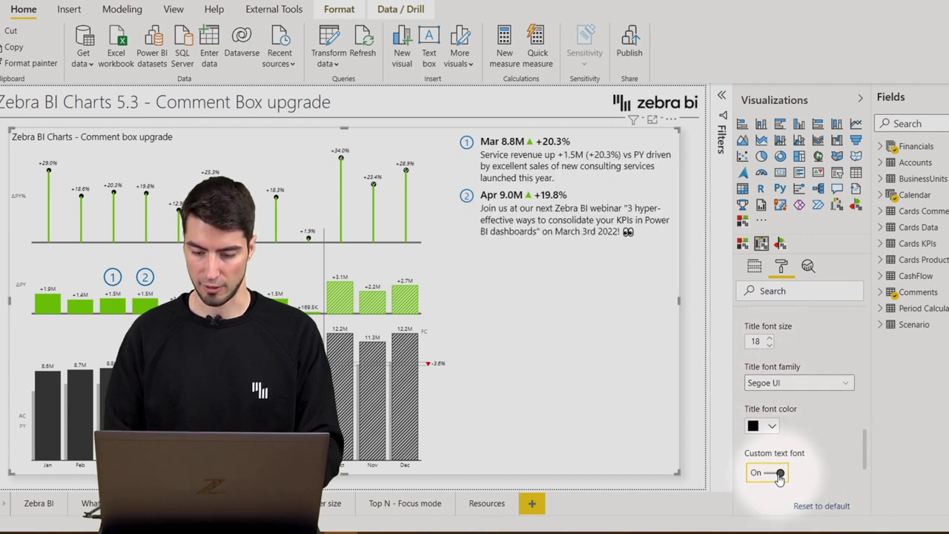
scroll(815, 406, down, 2)
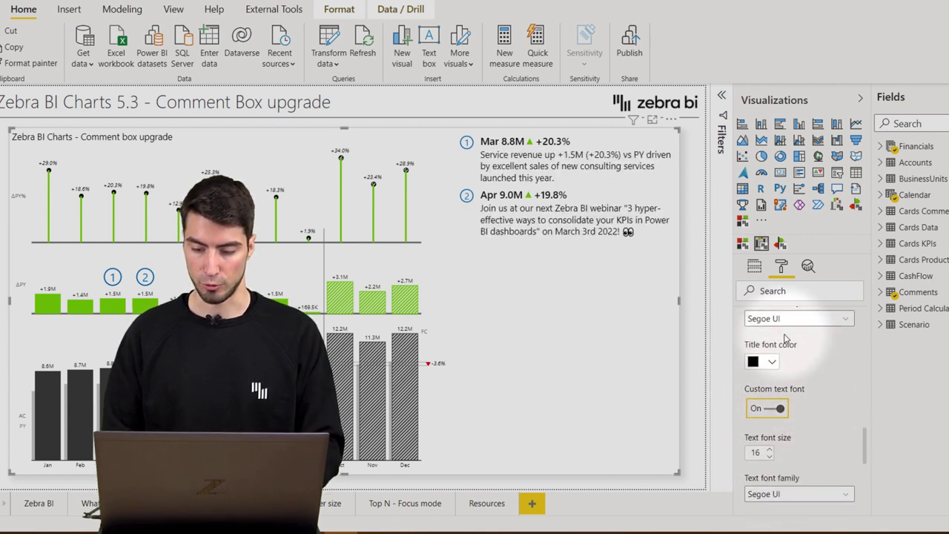
click(780, 318)
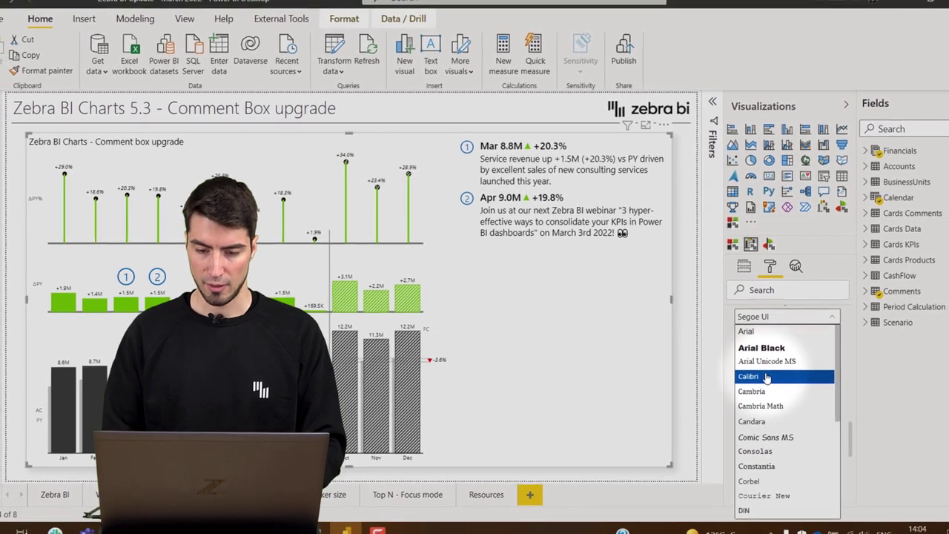
click(771, 379)
scroll(807, 412, down, 1)
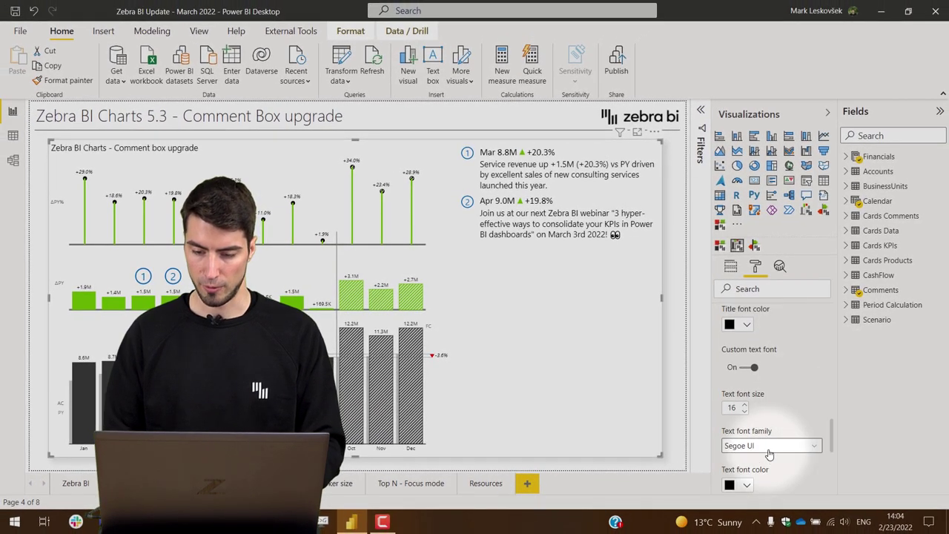
click(773, 447)
scroll(752, 360, up, 1)
Set the comment body text font to Calibri
click(750, 304)
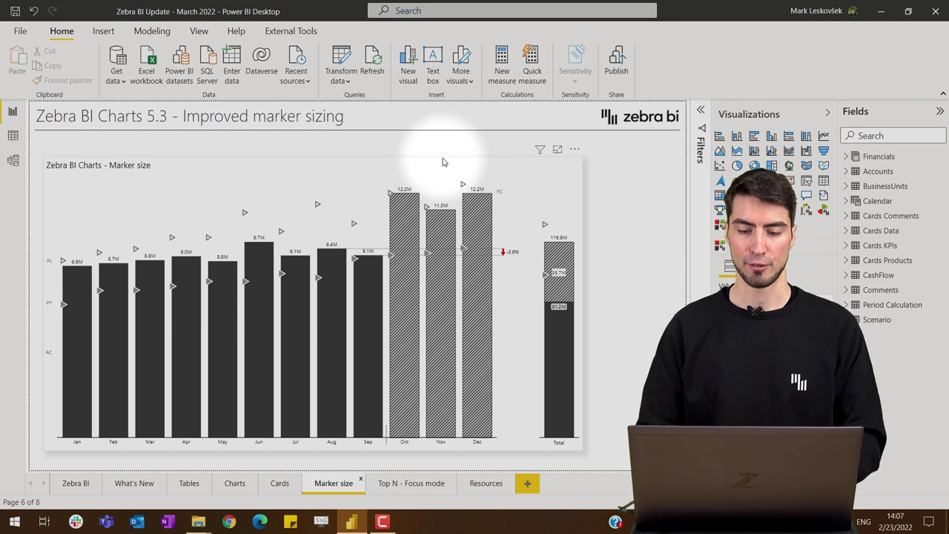
Select the Marker size chart and expand its Design formatting settings
click(564, 186)
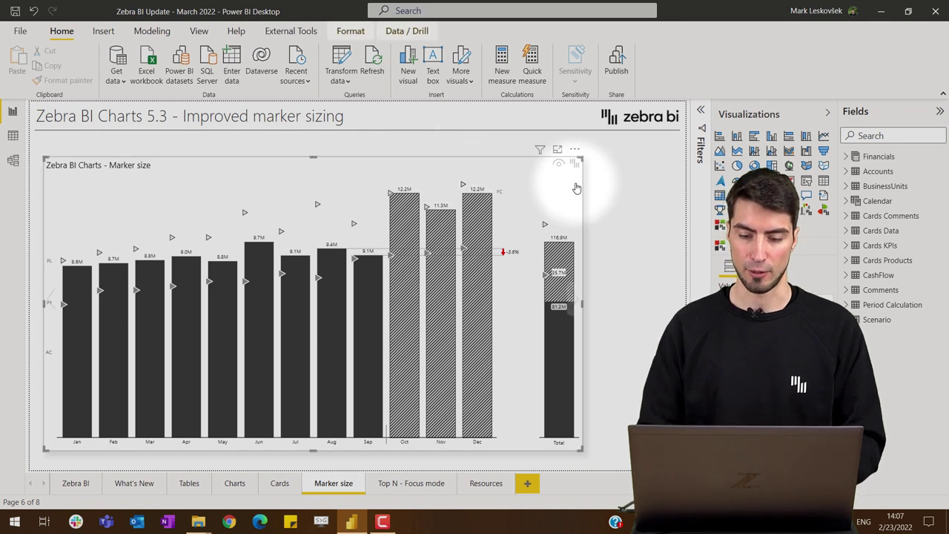
mouse_move(583, 158)
mouse_down()
mouse_move(302, 282)
mouse_move(576, 163)
mouse_up()
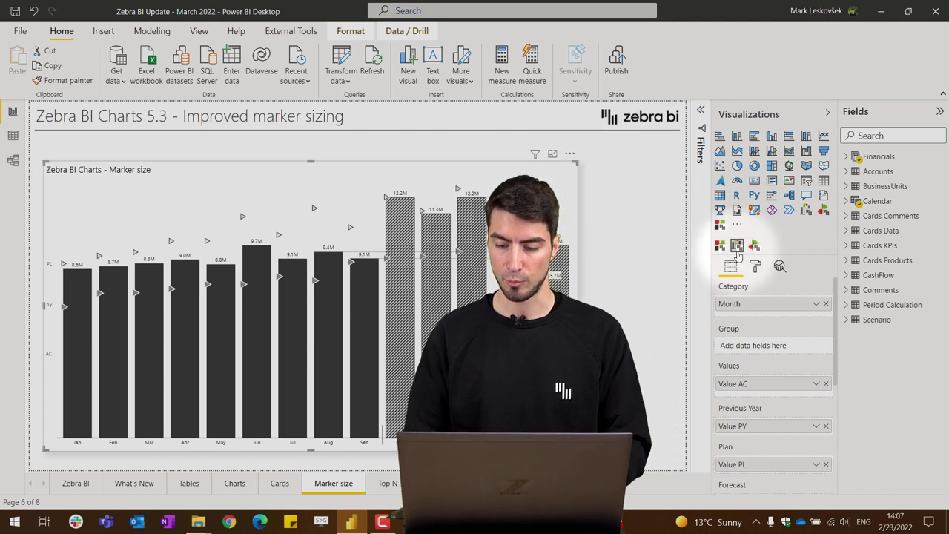
click(757, 269)
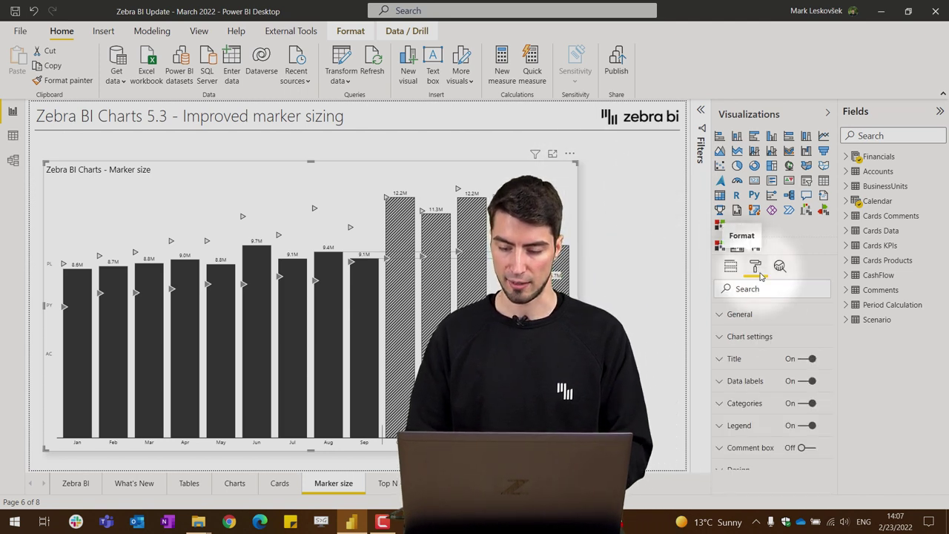
scroll(764, 386, down, 1)
click(768, 383)
scroll(771, 404, down, 3)
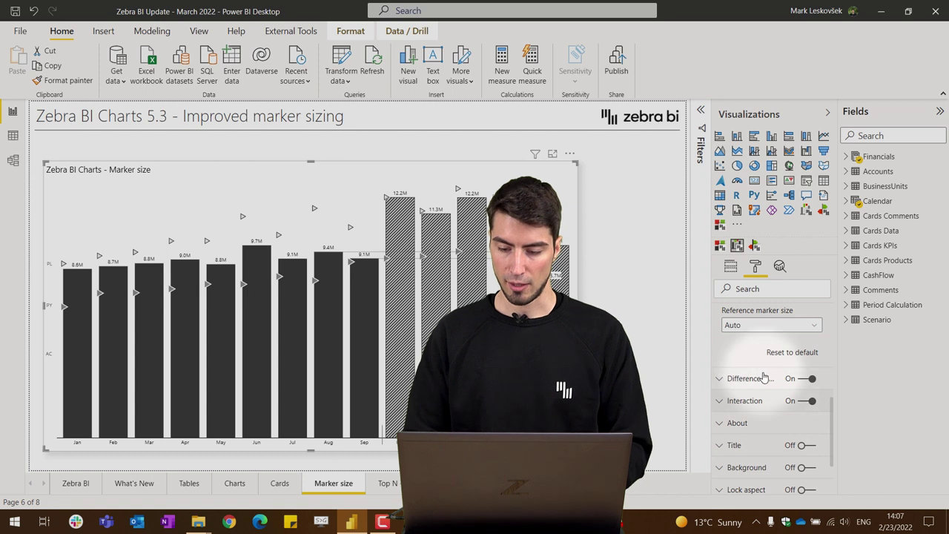
scroll(748, 370, up, 1)
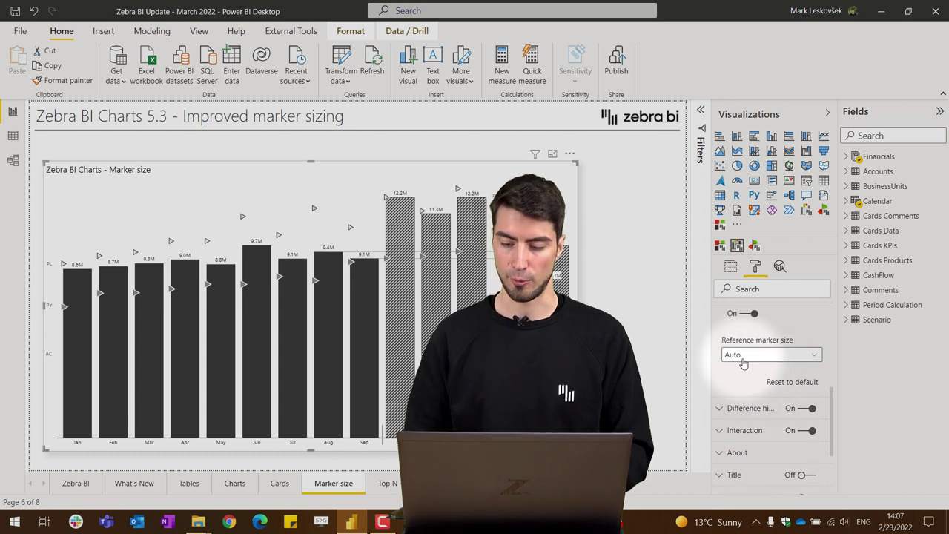
Set Reference marker size to Fixed and shrink the chart to check marker legibility
click(744, 362)
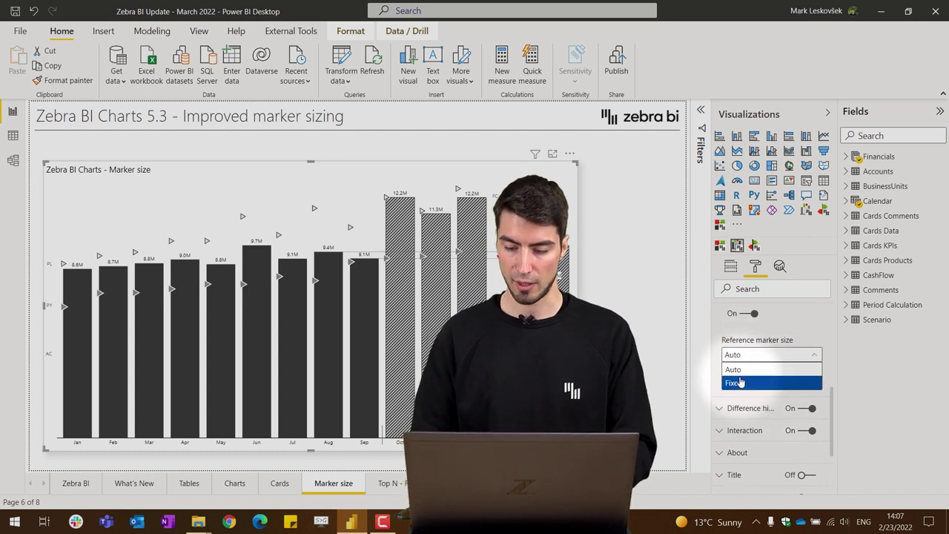
click(746, 381)
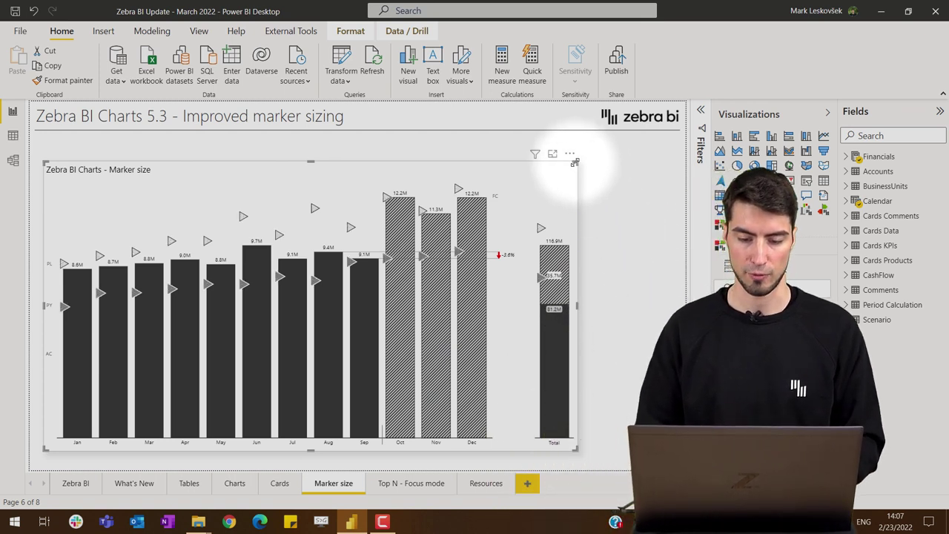
mouse_move(574, 162)
mouse_down()
mouse_move(582, 164)
mouse_move(455, 215)
mouse_move(402, 229)
mouse_move(406, 218)
mouse_up()
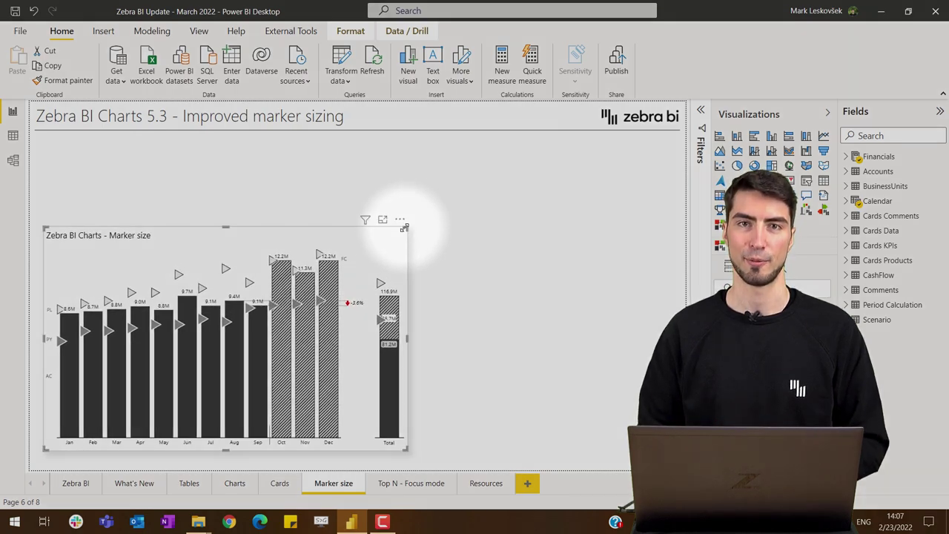
drag(406, 218, 404, 228)
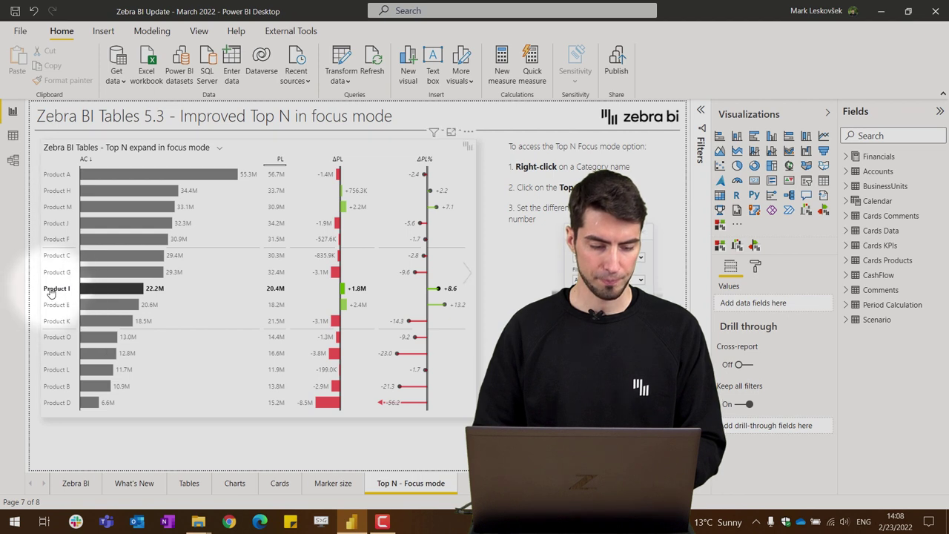
Apply a Top N filter to the product table: 5 products in edit mode, 10 in focus mode, plus Others
right_click(58, 295)
click(78, 353)
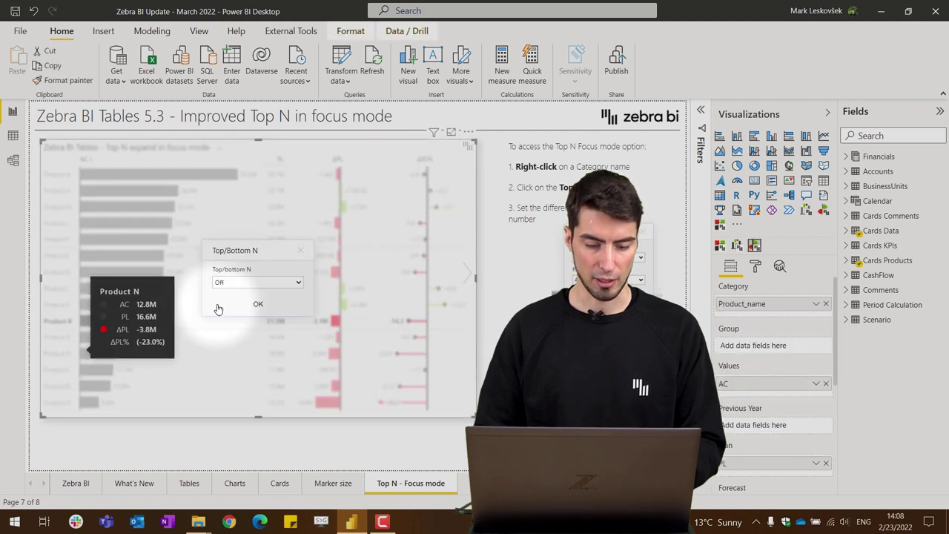
click(239, 286)
click(254, 303)
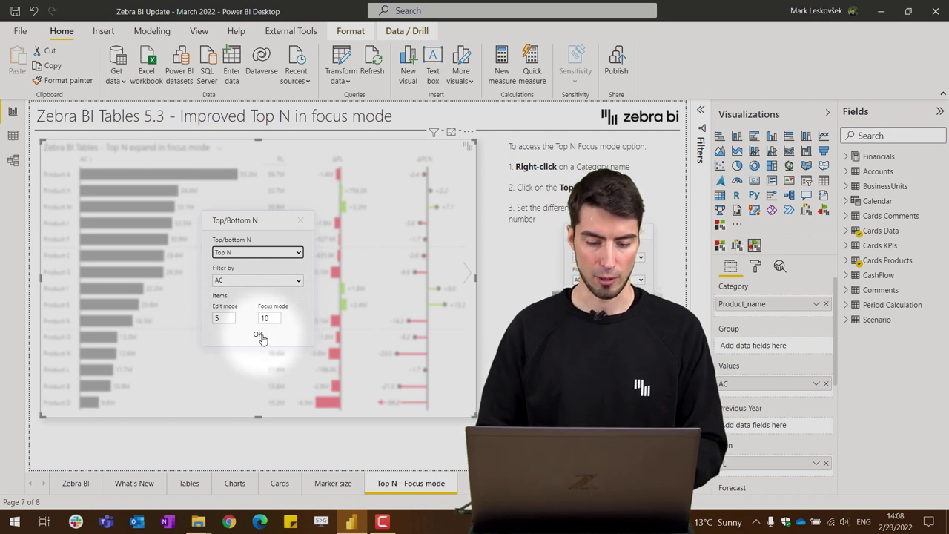
click(258, 335)
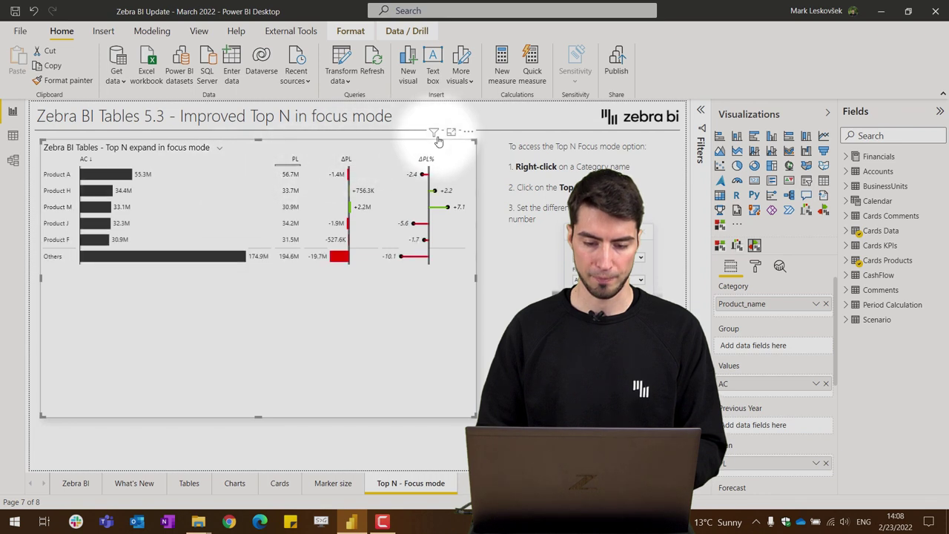
In focus mode, merge Products K and E into Others, leaving eight products through Product I
click(450, 132)
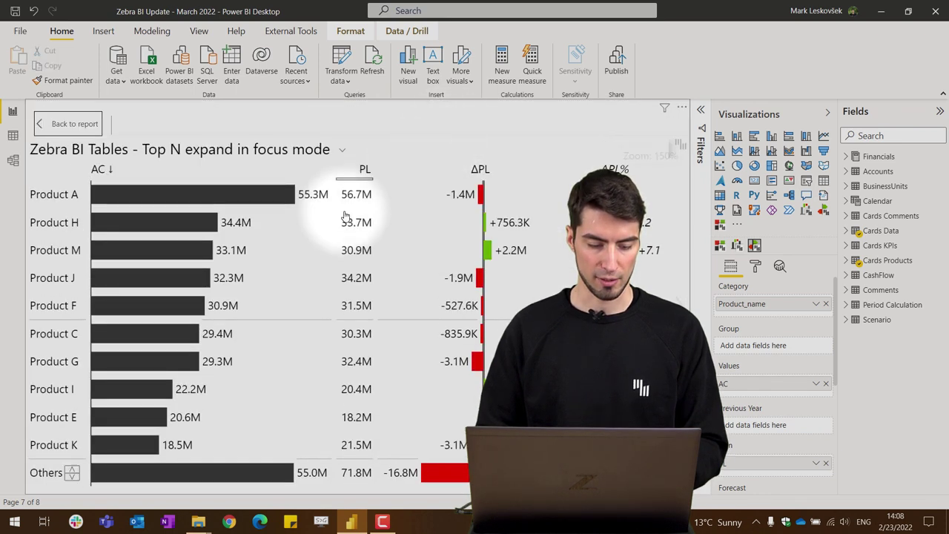
mouse_move(106, 455)
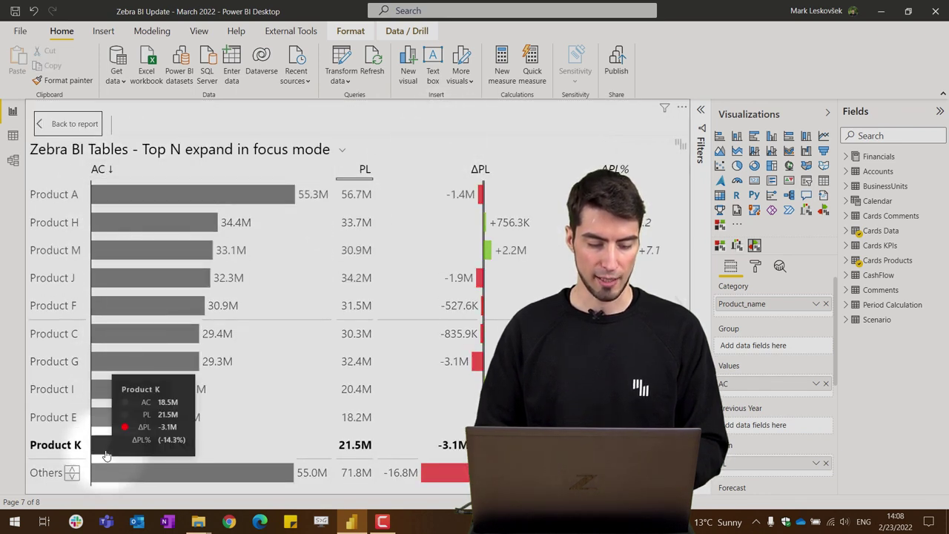
click(72, 476)
click(72, 462)
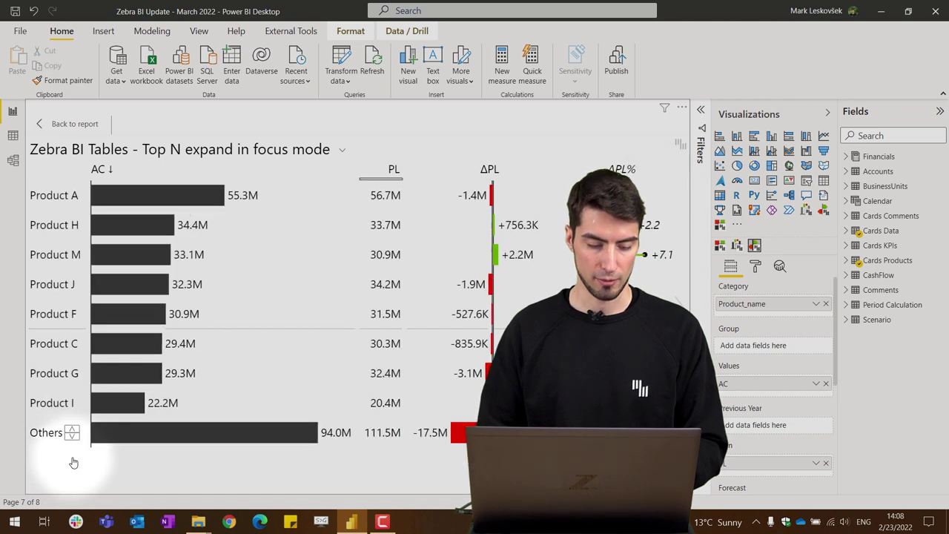
click(75, 432)
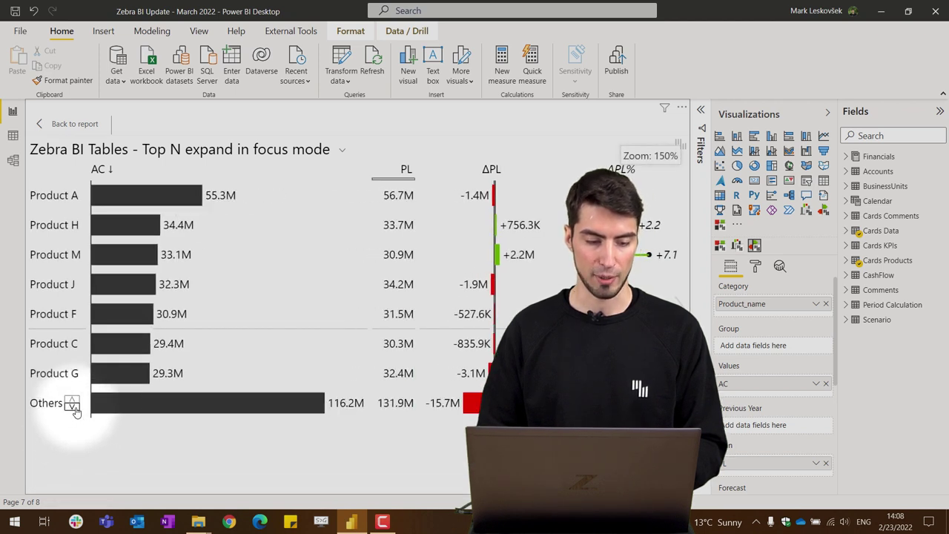
click(72, 401)
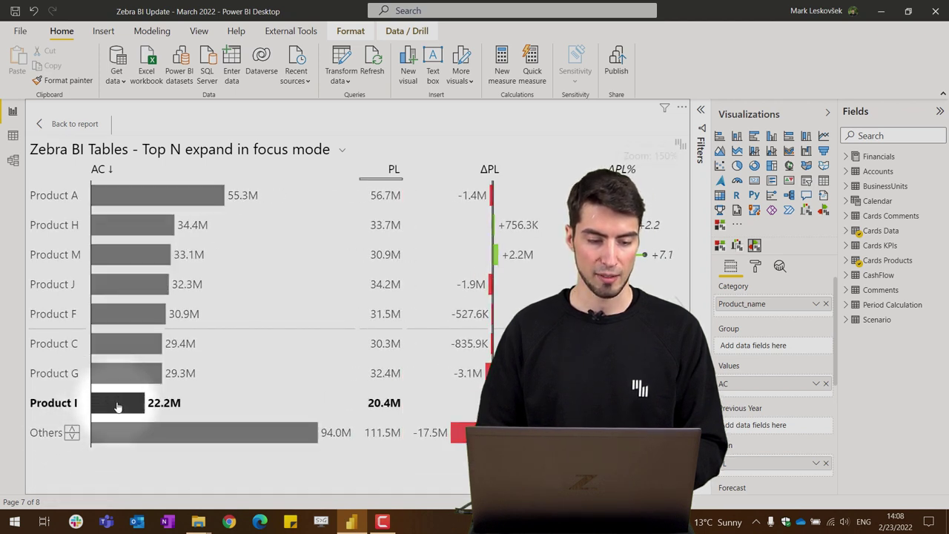
Back on the report page, reopen Top/Bottom N from Product F, now showing 5 edit and 8 focus items
click(74, 124)
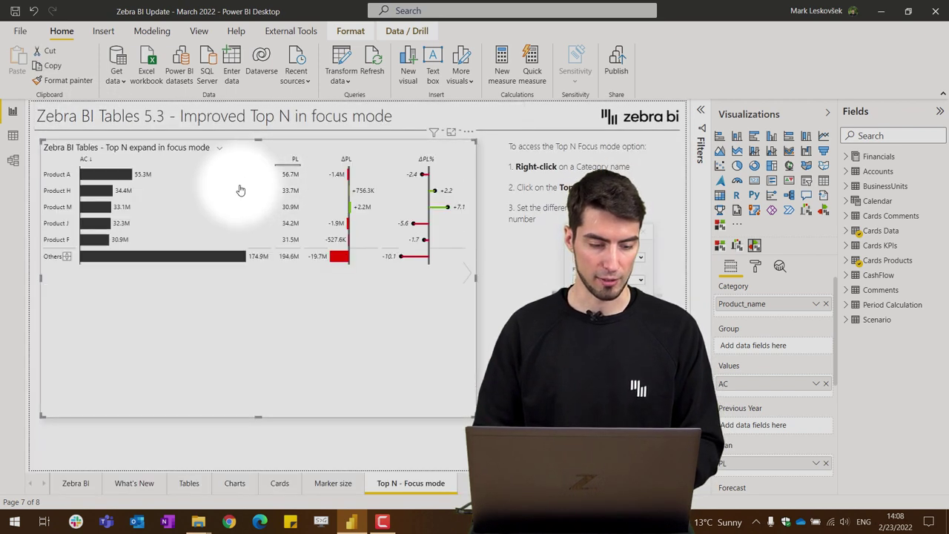
right_click(54, 245)
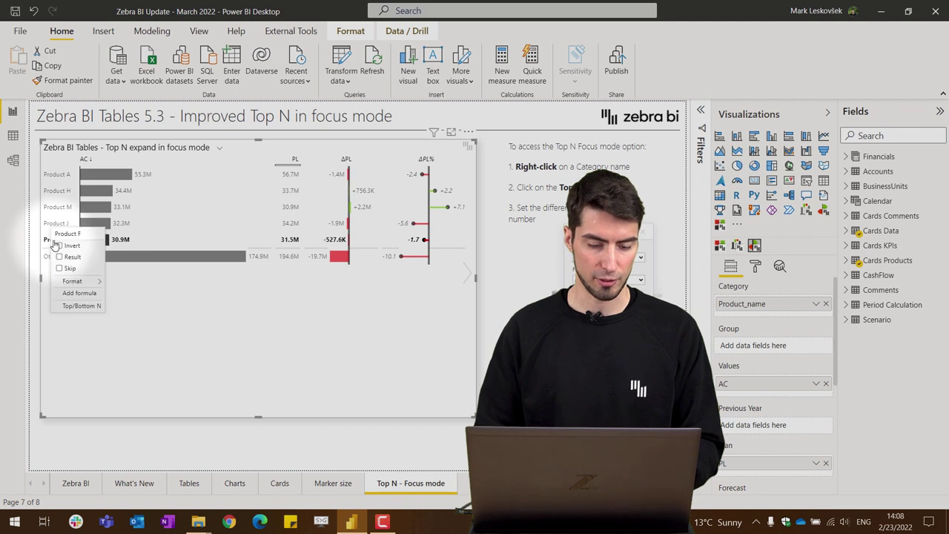
click(74, 309)
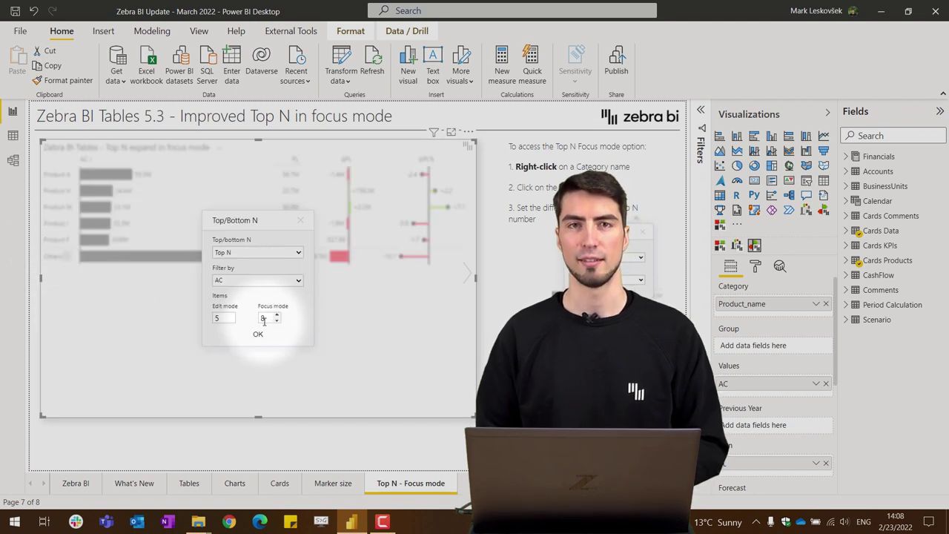